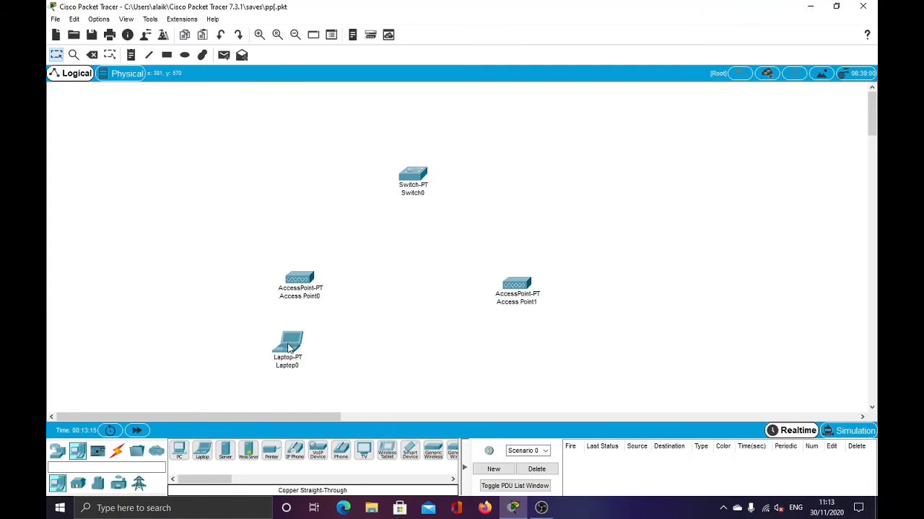
Place a Server-PT and a Smartphone-PT, and reposition the access points and smartphone.
left_click_drag(225, 456, 313, 120)
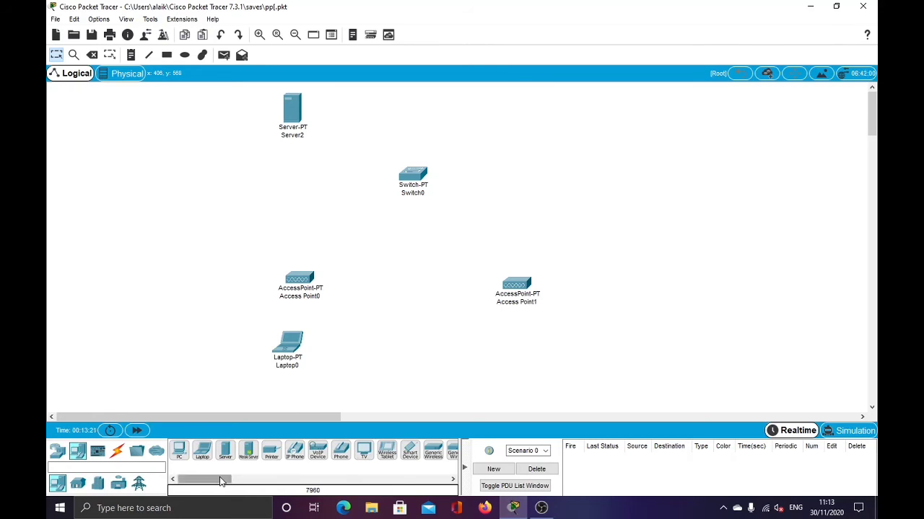
left_click_drag(209, 479, 231, 479)
left_click_drag(300, 451, 527, 365)
left_click_drag(529, 287, 524, 258)
left_click_drag(309, 286, 312, 267)
left_click_drag(523, 361, 514, 343)
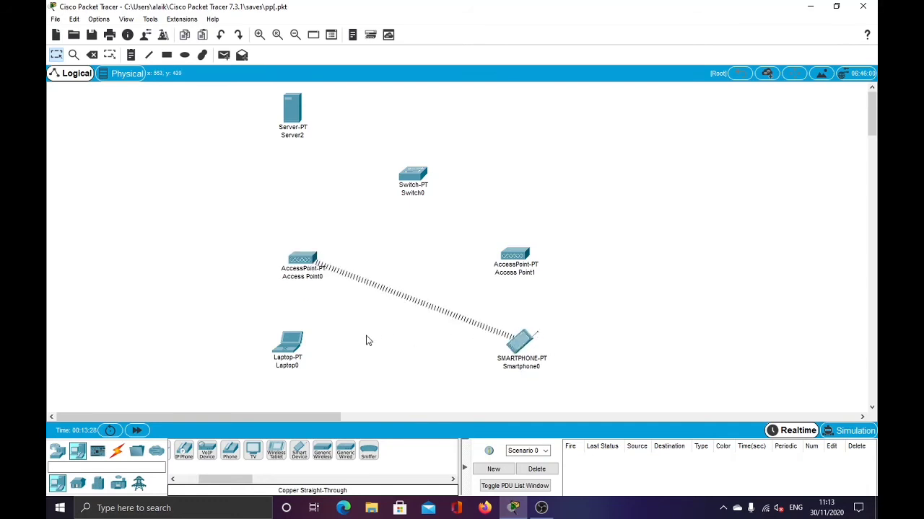
Connect Access Point0's Port 0 to Switch0 FastEthernet0/1 with a copper straight-through cable.
left_click(117, 451)
left_click(225, 451)
left_click(318, 259)
left_click(323, 260)
left_click(410, 177)
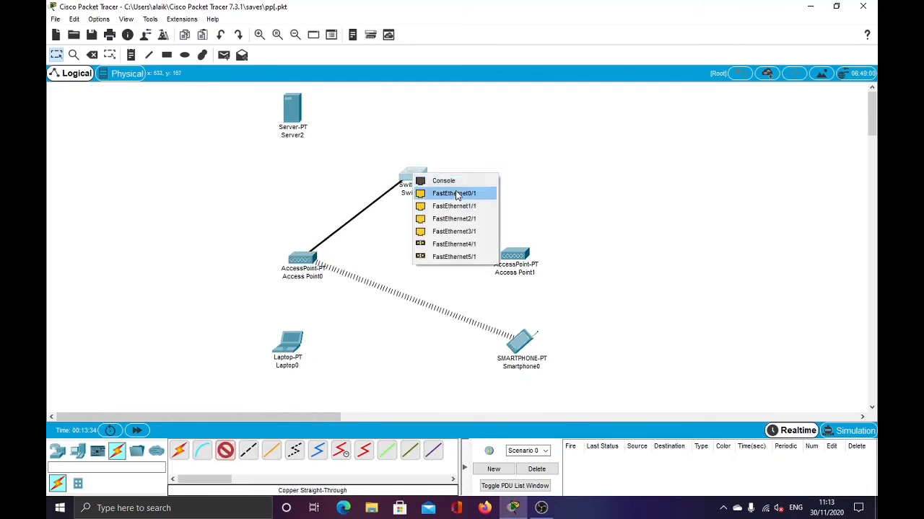
left_click(454, 193)
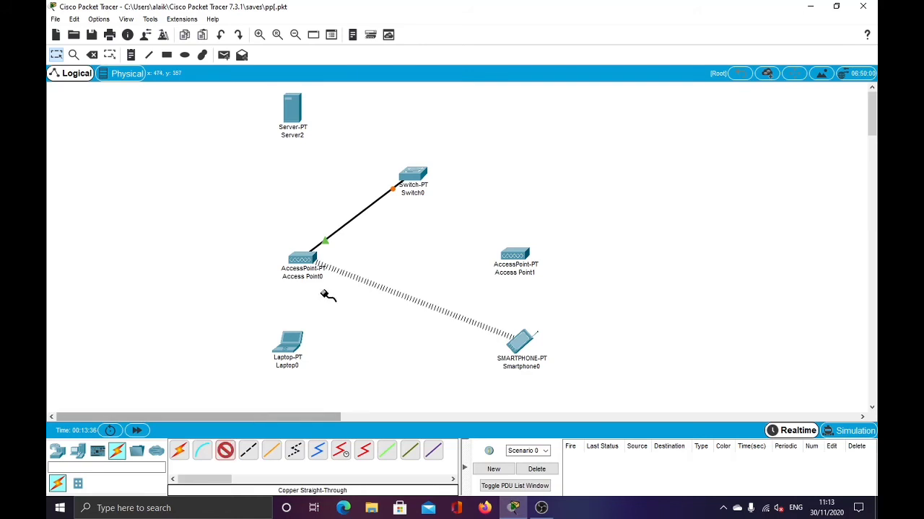
Cable Access Point1's Port 0 to FastEthernet1/1 and Server2's FastEthernet0 to FastEthernet2/1.
left_click(515, 257)
left_click(543, 258)
left_click(413, 177)
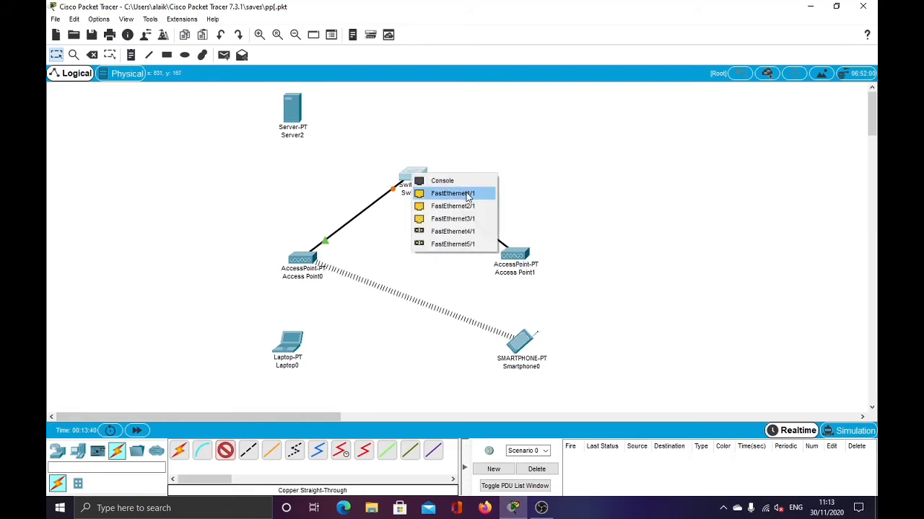
left_click(455, 193)
left_click(293, 112)
left_click(318, 113)
left_click(412, 177)
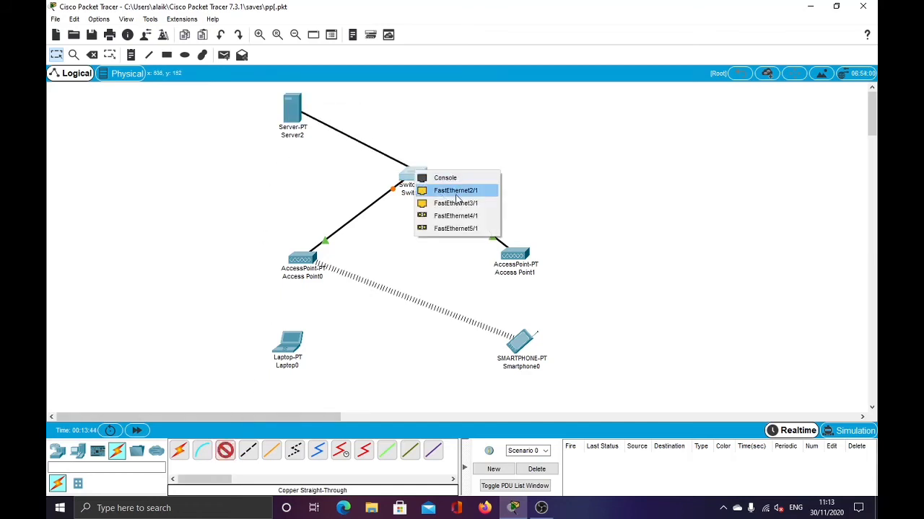
left_click(456, 193)
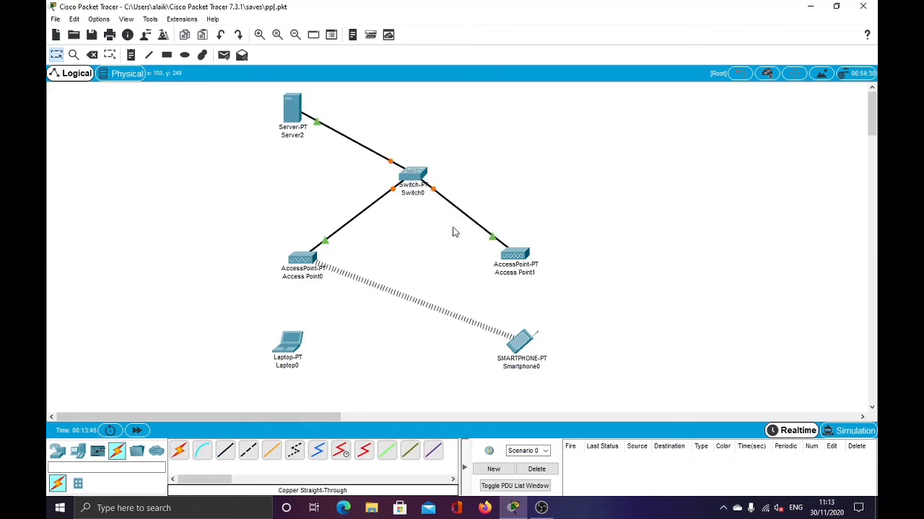
left_click(302, 352)
Set Server2's FastEthernet0 to static IP 192.168.1.253 with mask 255.255.255.128.
left_click(609, 78)
left_click(296, 108)
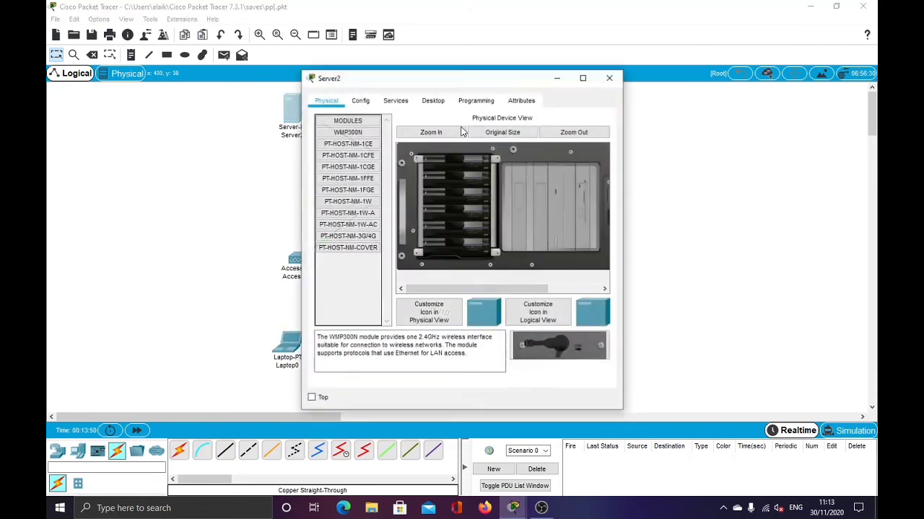
left_click(360, 101)
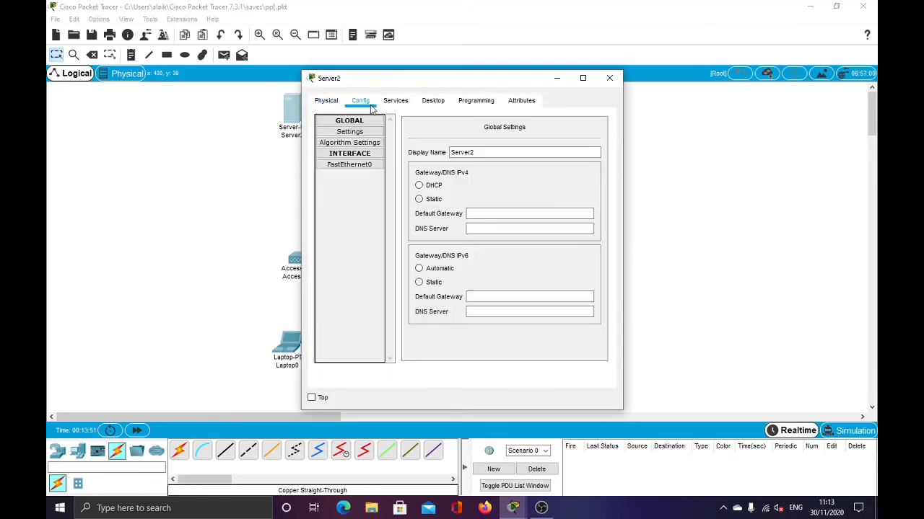
left_click(348, 165)
left_click(519, 210)
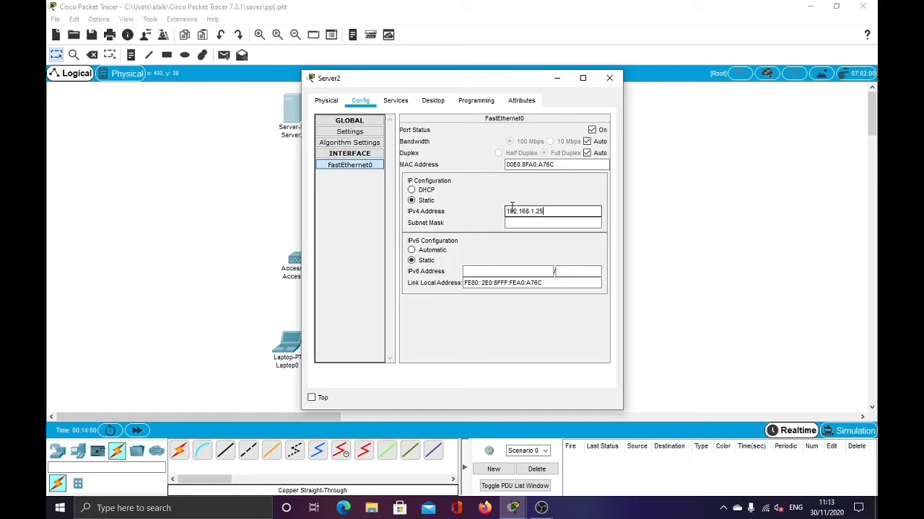
left_click(548, 222)
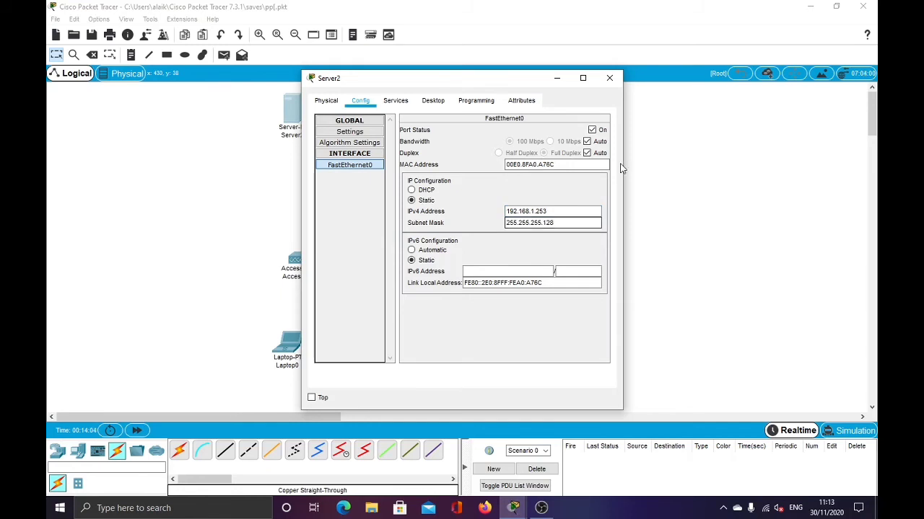
left_click(609, 78)
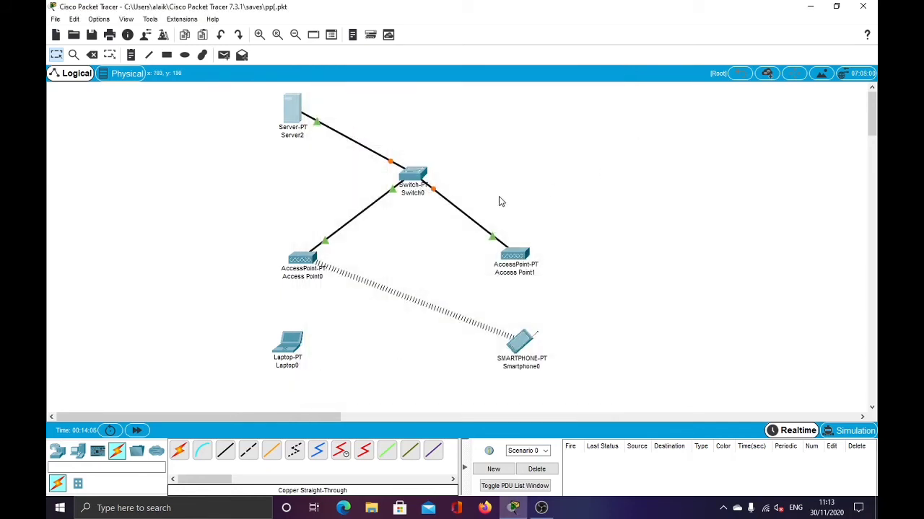
Secure Access Point0's Port 1 with WPA2-PSK and a pass phrase, SSID AP1, channel 1.
left_click(292, 267)
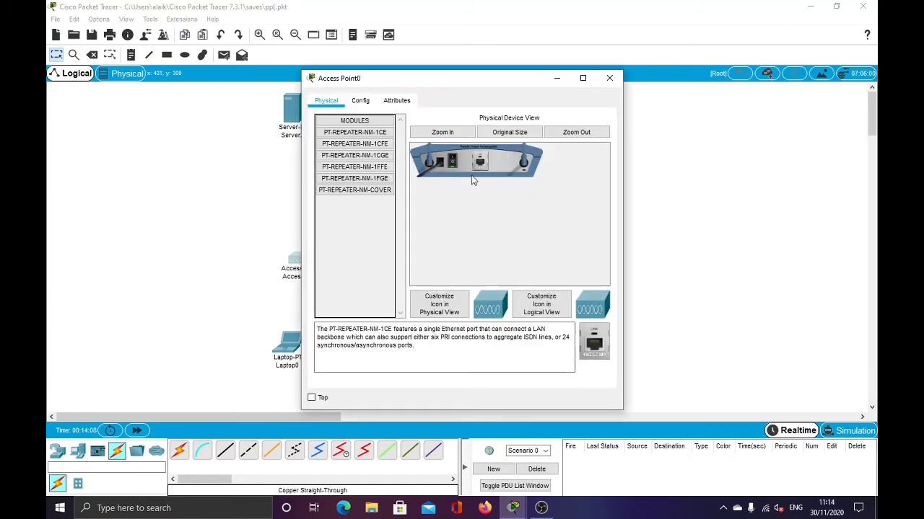
left_click(360, 100)
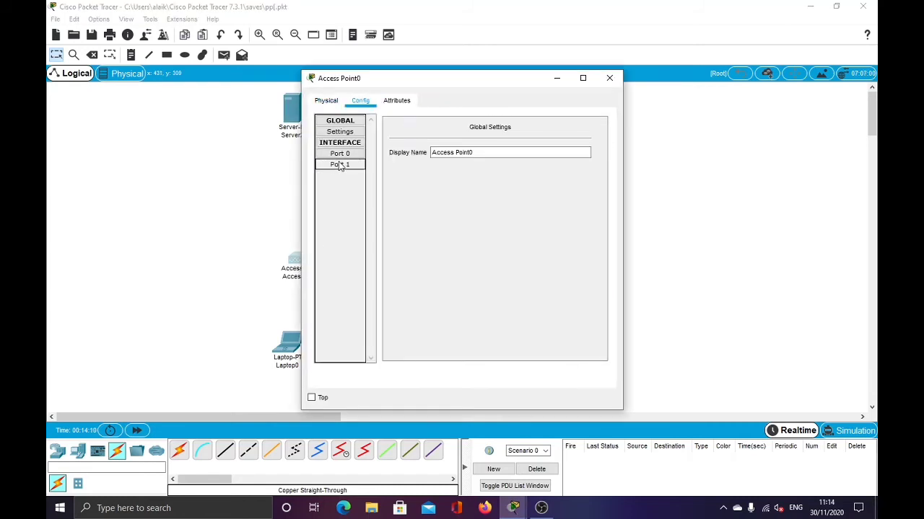
left_click(345, 157)
left_click(342, 164)
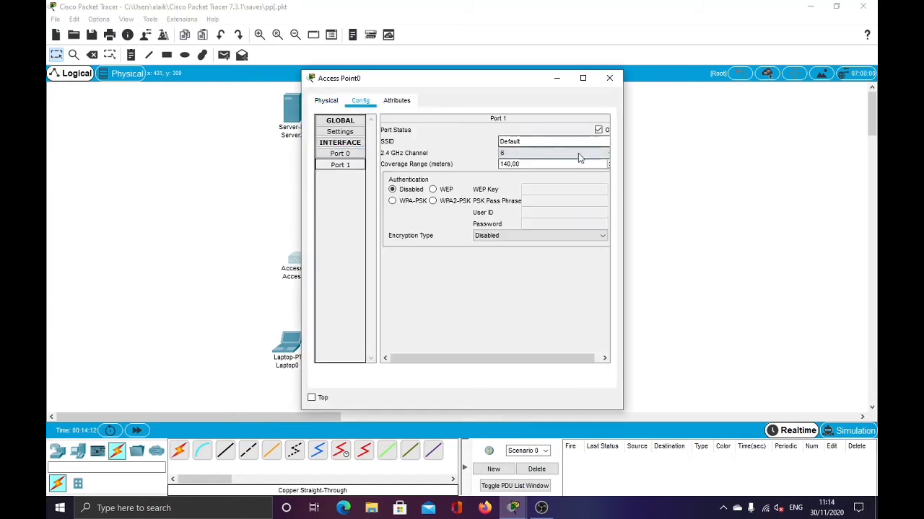
left_click(454, 200)
left_click(534, 200)
type("123")
type("54678")
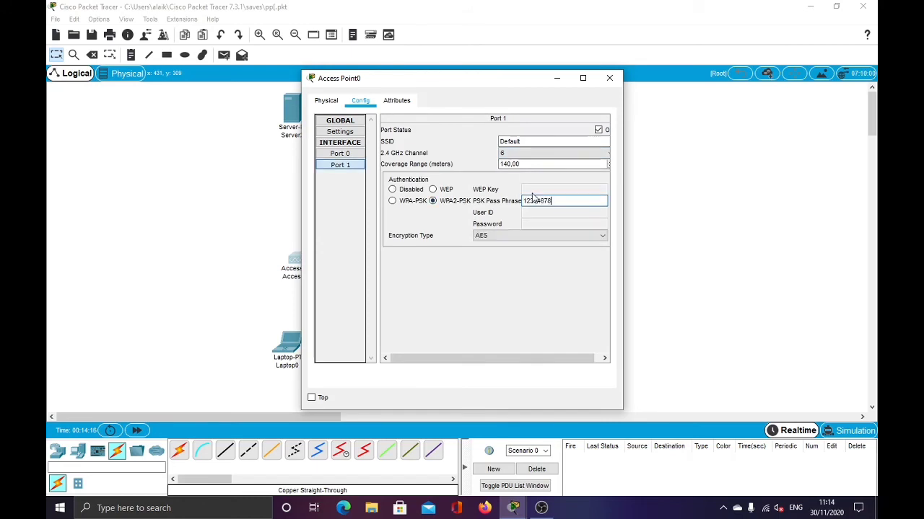
left_click_drag(522, 142, 489, 143)
type("AP1")
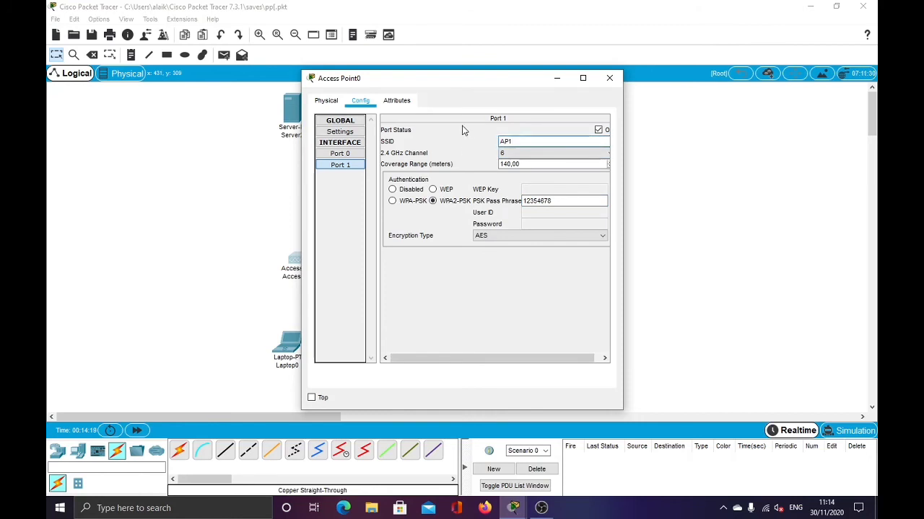
left_click(524, 153)
left_click(524, 162)
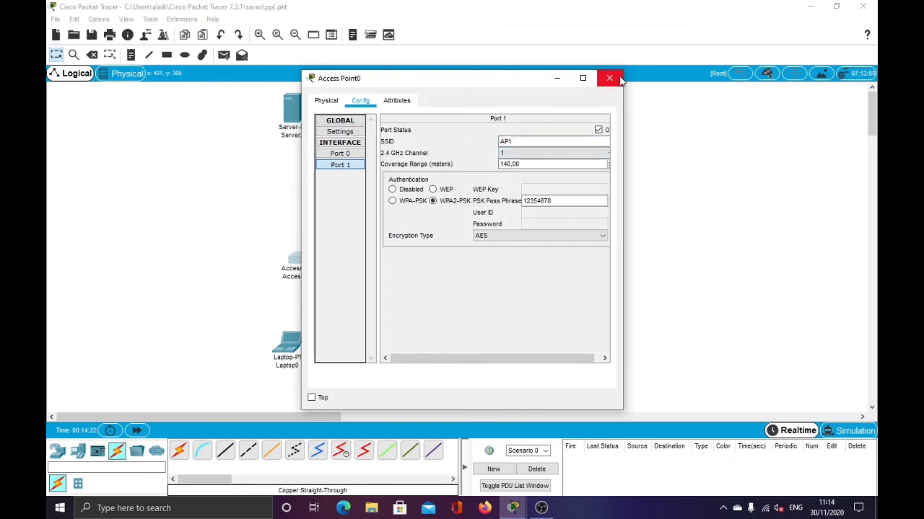
left_click(613, 79)
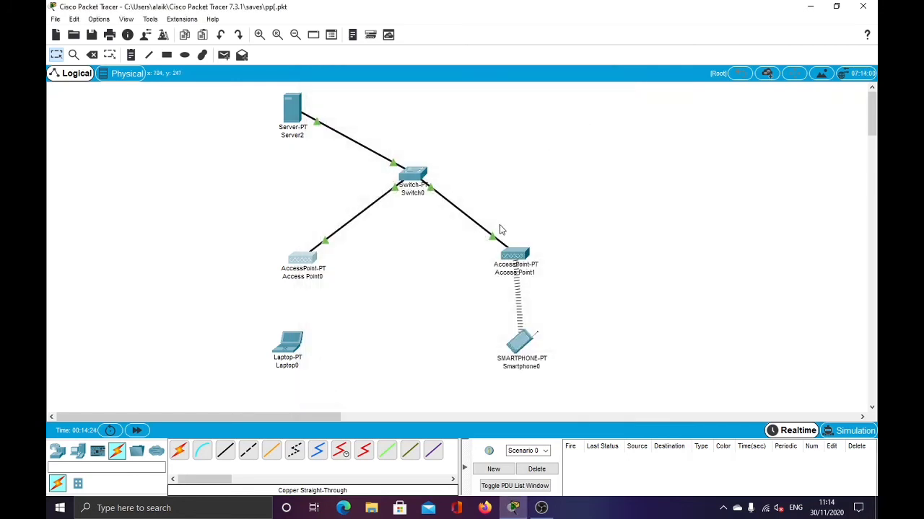
Rename Access Point1's Port 1 SSID to AP2.
left_click(507, 254)
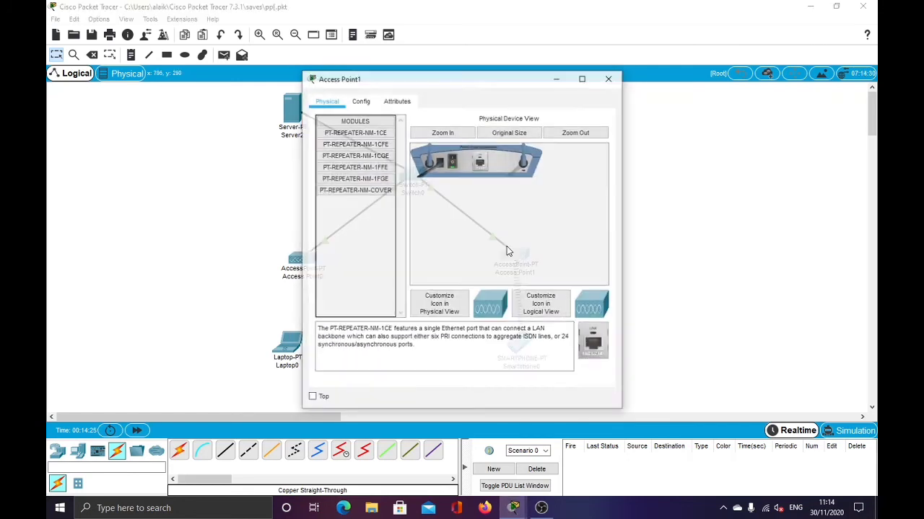
left_click(360, 100)
left_click(351, 167)
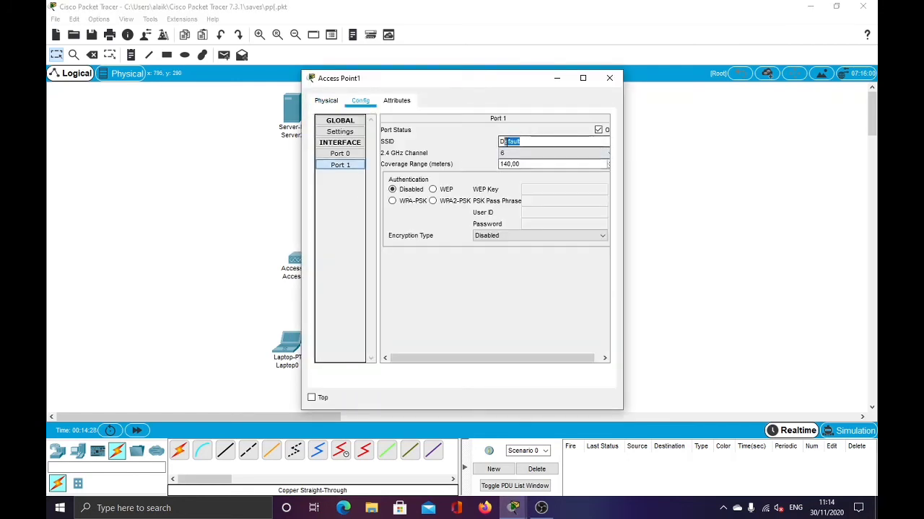
left_click_drag(518, 144, 497, 141)
type("AP2")
left_click(609, 78)
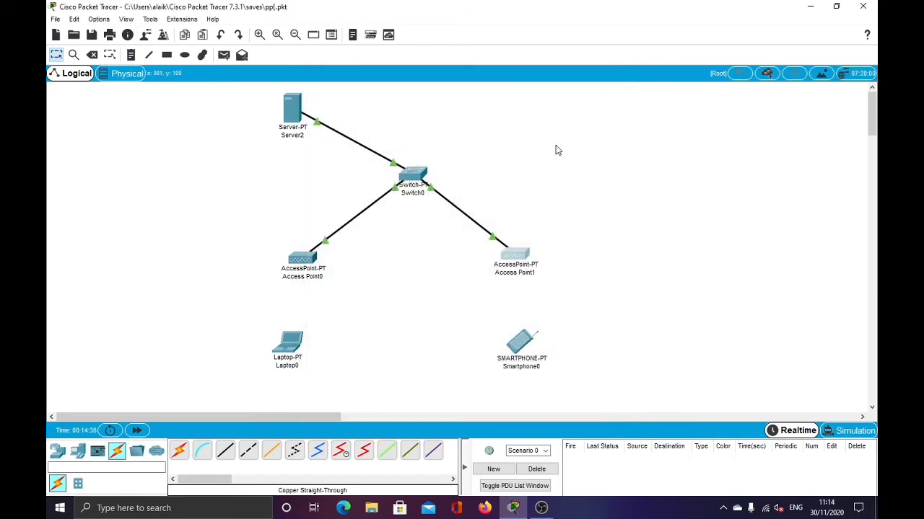
Install the WPC300N wireless module in Laptop0.
left_click(297, 349)
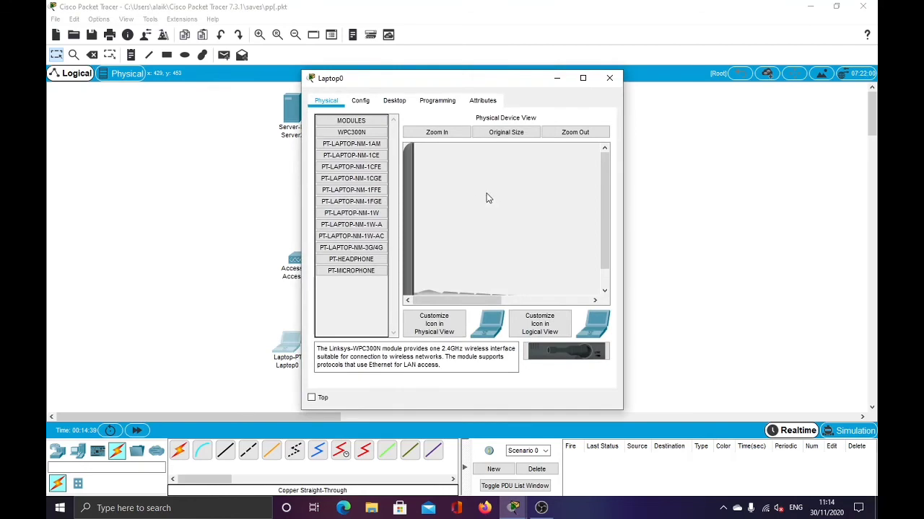
scroll(519, 282, "down", 2)
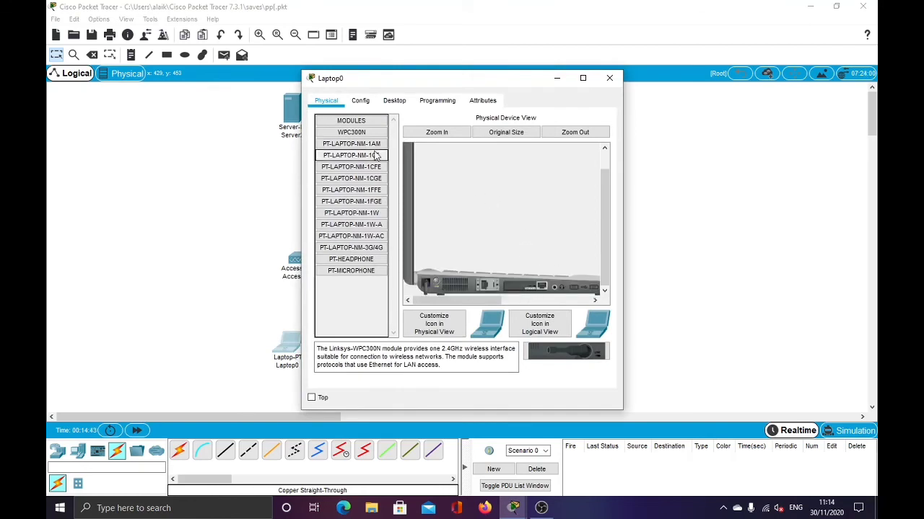
left_click_drag(570, 351, 520, 288)
left_click_drag(555, 352, 534, 289)
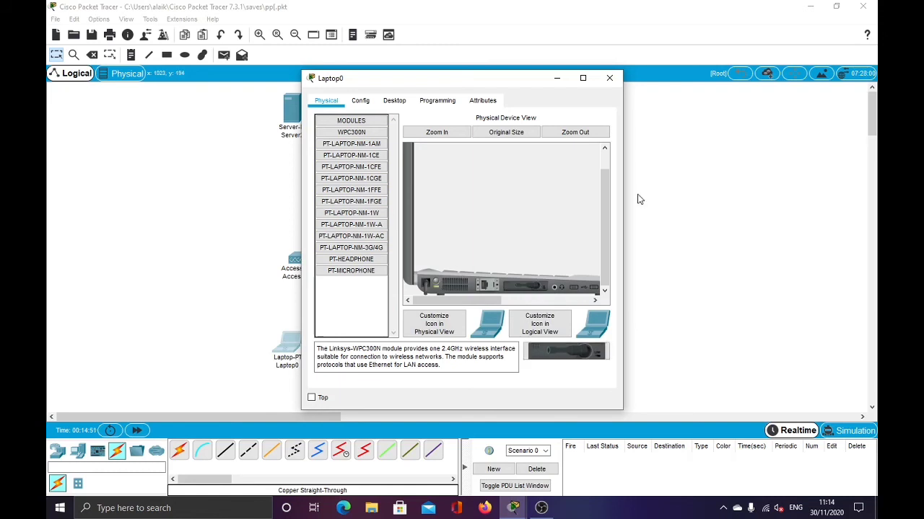
Set Laptop0's Wireless0 to SSID AP1 with WPA2-PSK and the pass phrase.
left_click(394, 105)
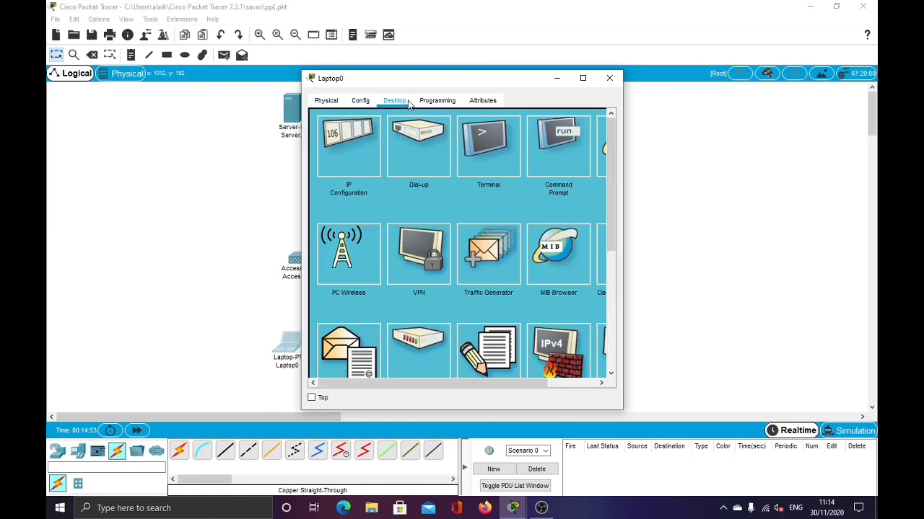
left_click(361, 106)
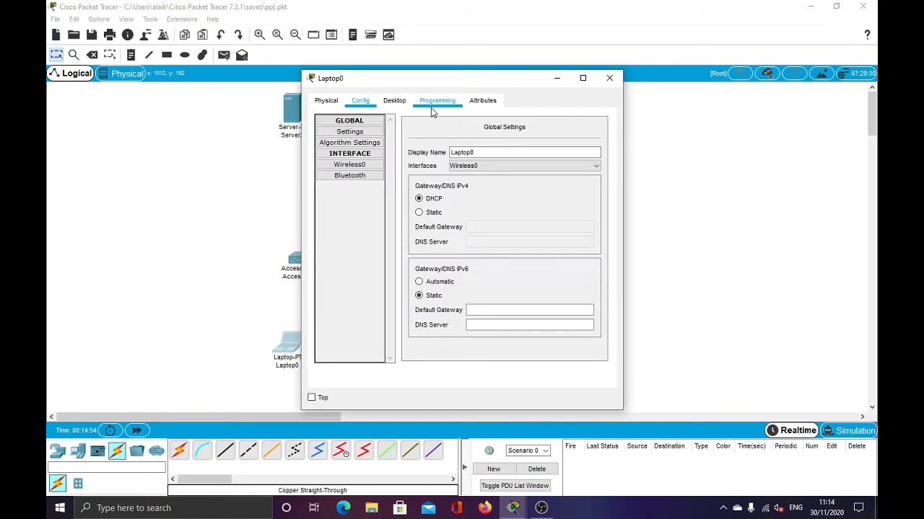
left_click(357, 165)
left_click_drag(549, 167, 487, 169)
type("AP1")
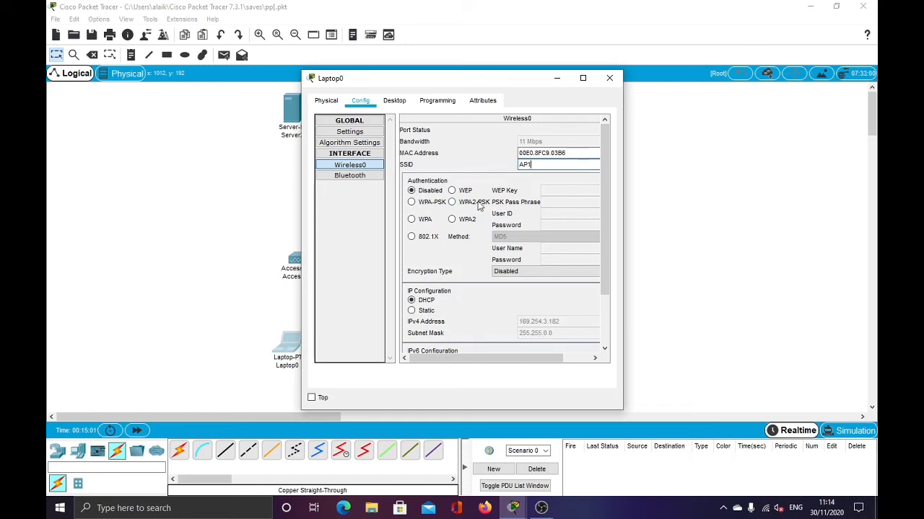
left_click(480, 203)
type("123456")
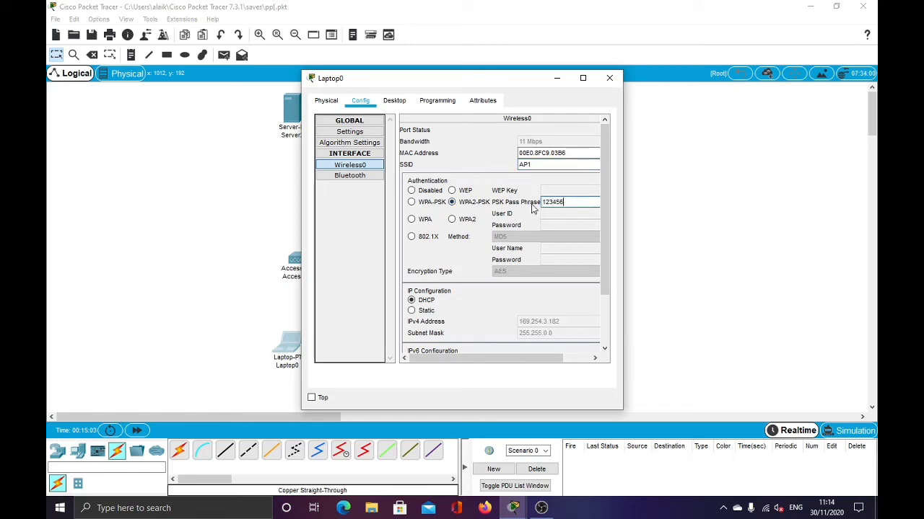
type("78")
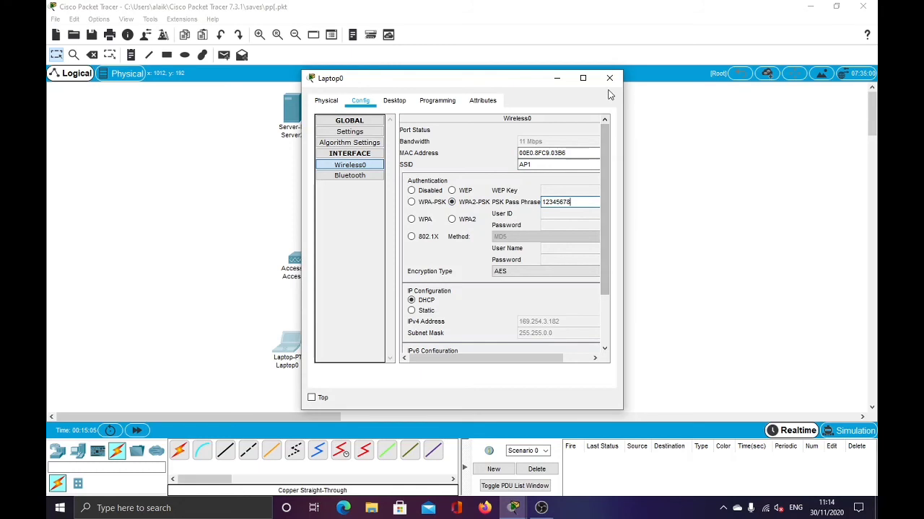
scroll(567, 182, "down", 3)
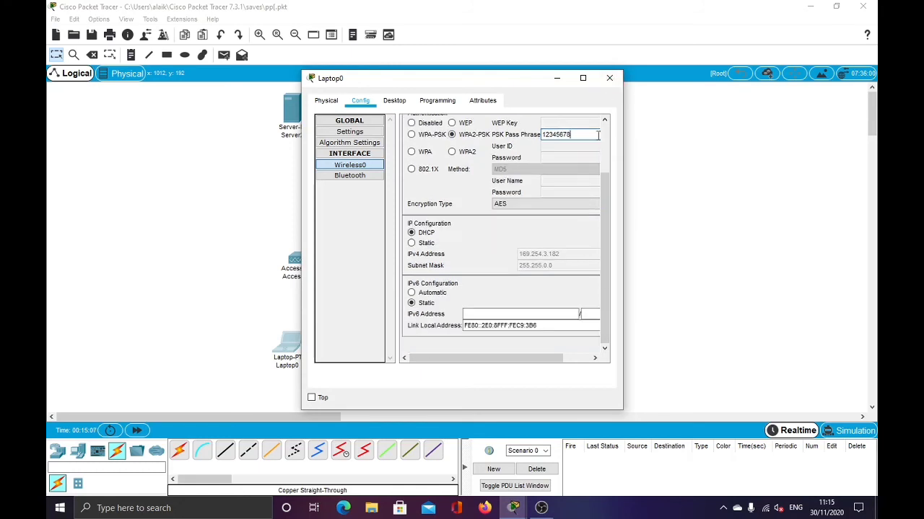
scroll(570, 134, "up", 3)
left_click(609, 77)
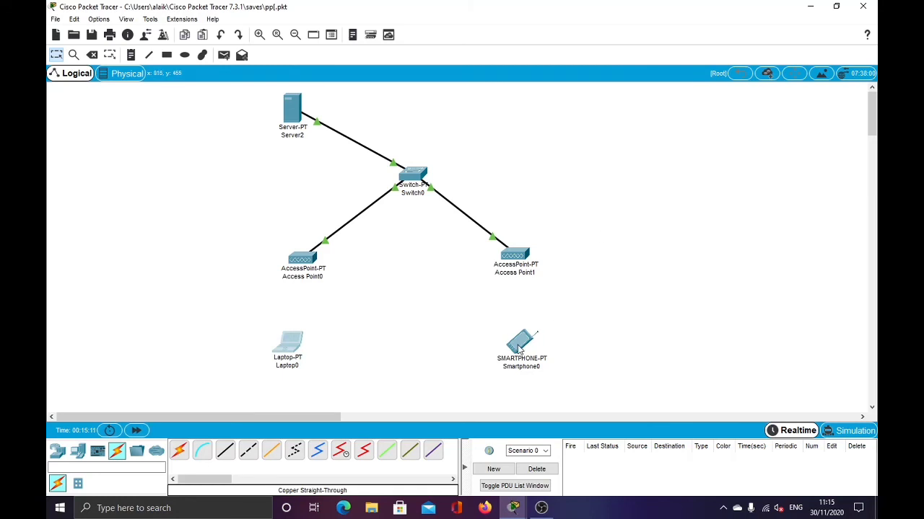
Change Smartphone0's Wireless0 SSID from Default to AP2.
left_click_drag(518, 346, 518, 349)
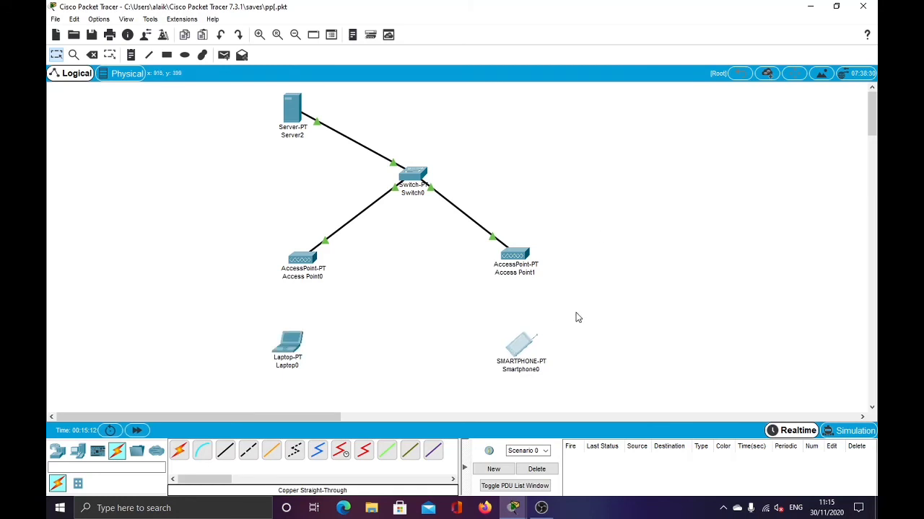
left_click(525, 346)
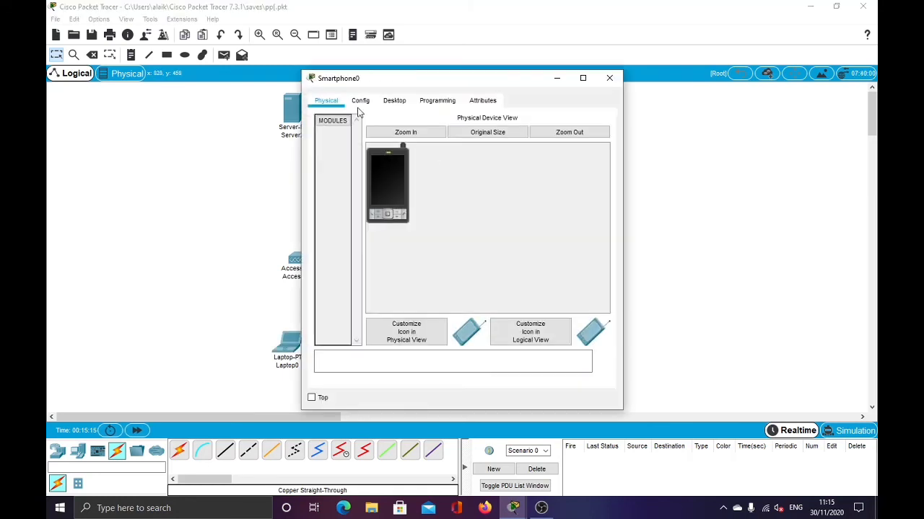
left_click(360, 102)
left_click(350, 165)
left_click_drag(538, 164, 485, 167)
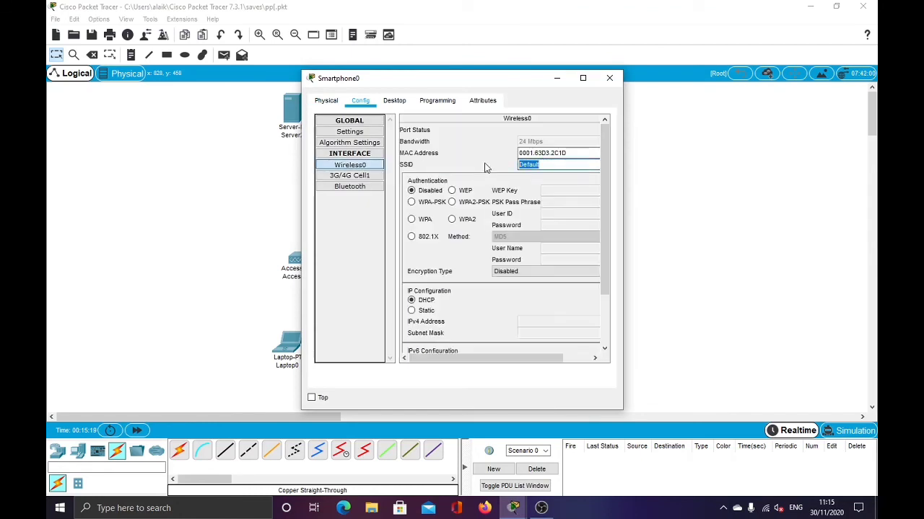
type("AP2")
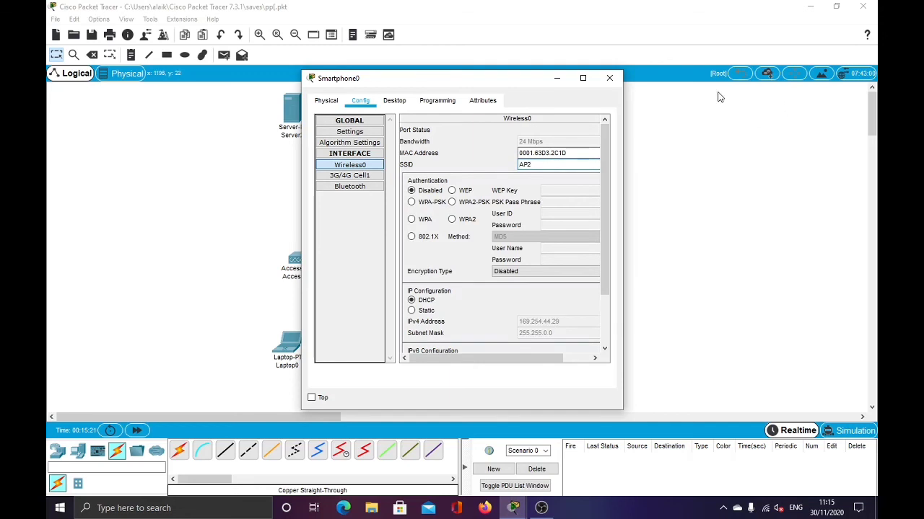
left_click(609, 78)
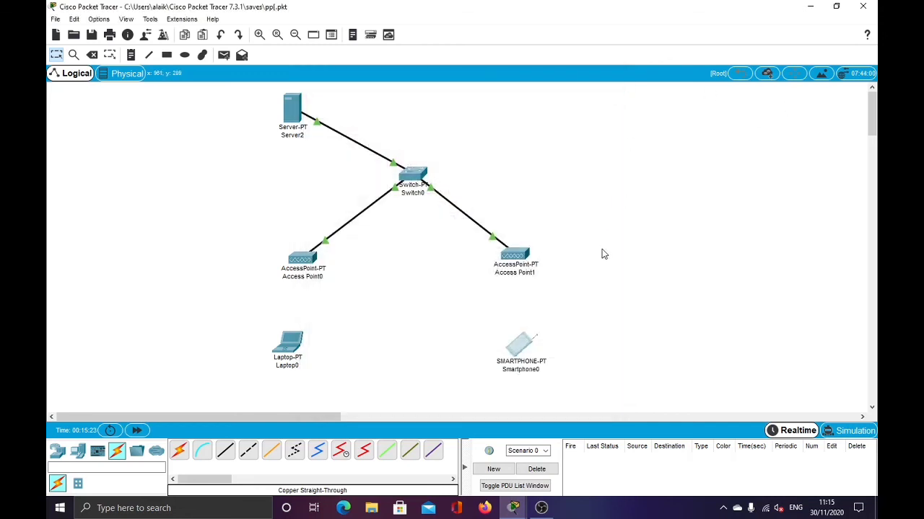
left_click(294, 122)
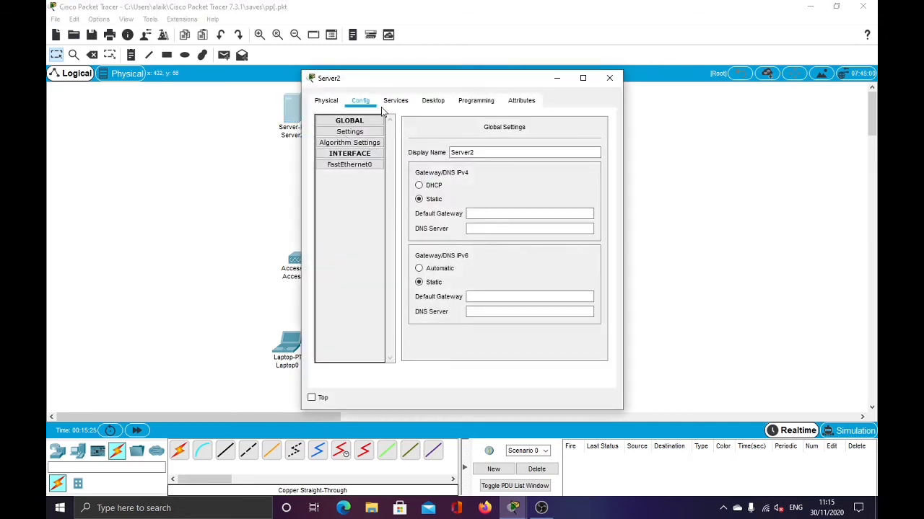
Turn on Server2's DHCP service and enter the gateway and DNS server 33.33.33.1.
left_click(403, 104)
left_click(347, 142)
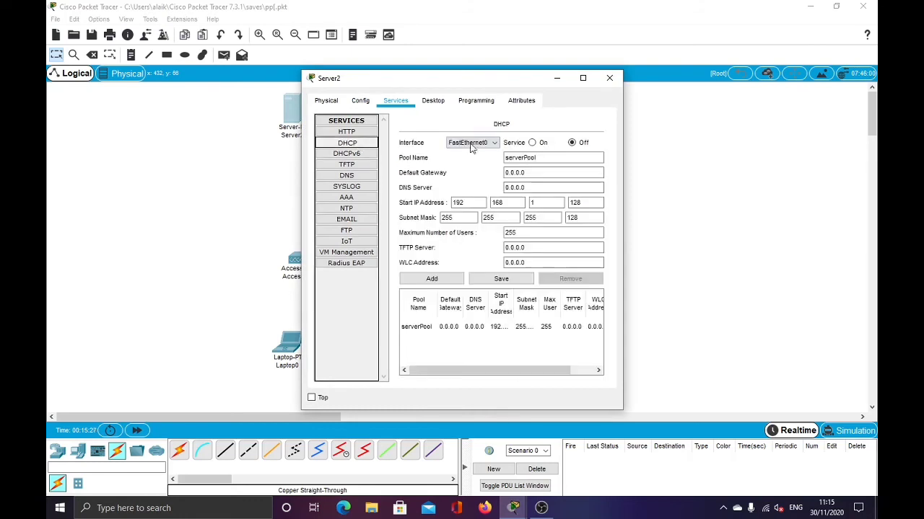
left_click(534, 143)
left_click_drag(537, 172, 486, 175)
type("192.168.1.151")
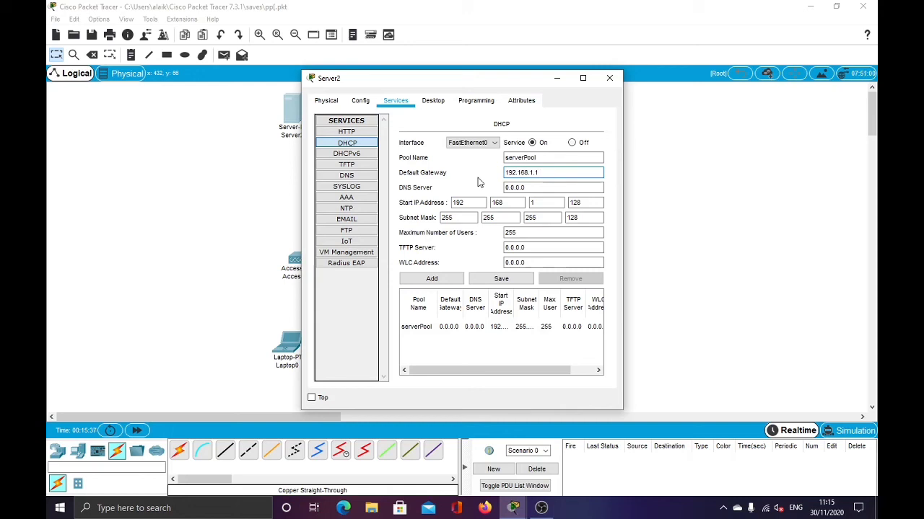
left_click(544, 183)
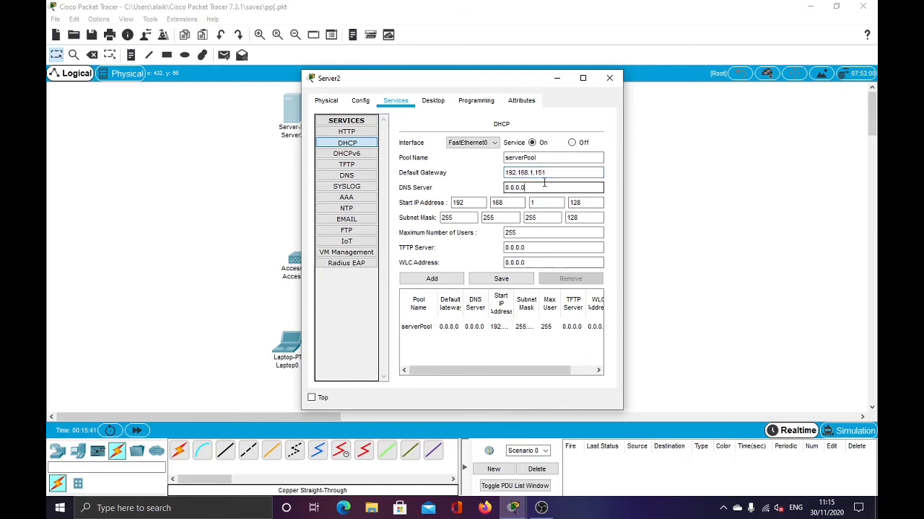
left_click_drag(544, 184, 466, 190)
type("33.33.33.1")
Fix the gateway to 192.168.1.254, start the pool at 192.168.1.151 with 105 users, and save.
left_click(581, 202)
left_click_drag(565, 178, 535, 173)
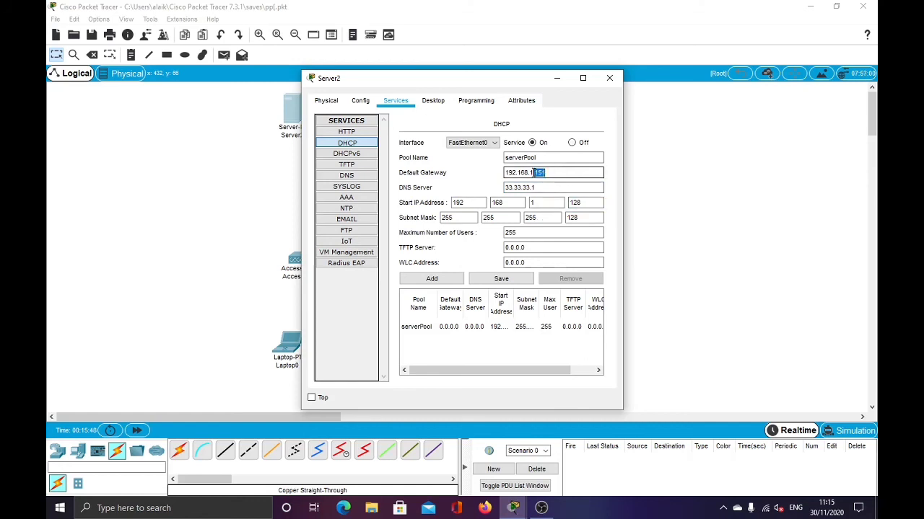
type("254")
double_click(575, 202)
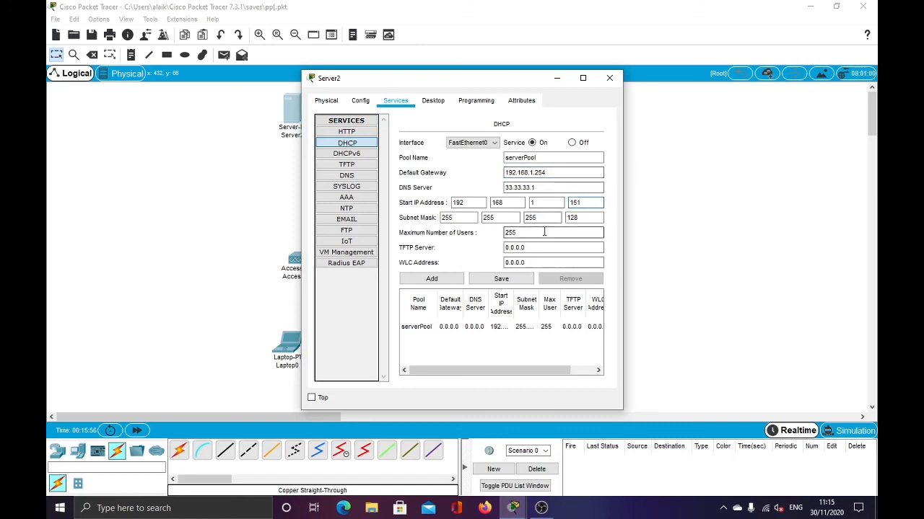
left_click(487, 283)
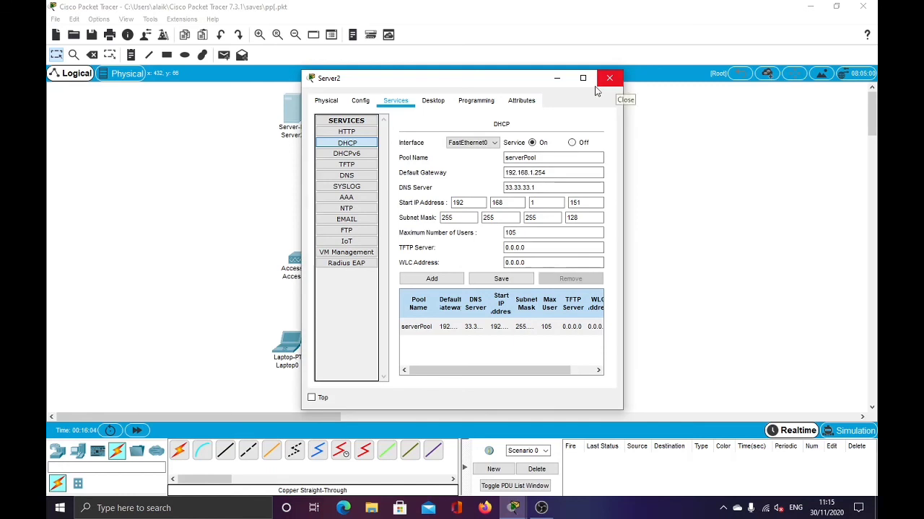
Check Server2's FastEthernet0, then review Laptop0's Wireless0 WPA2-PSK and DHCP settings.
left_click(363, 103)
left_click(354, 166)
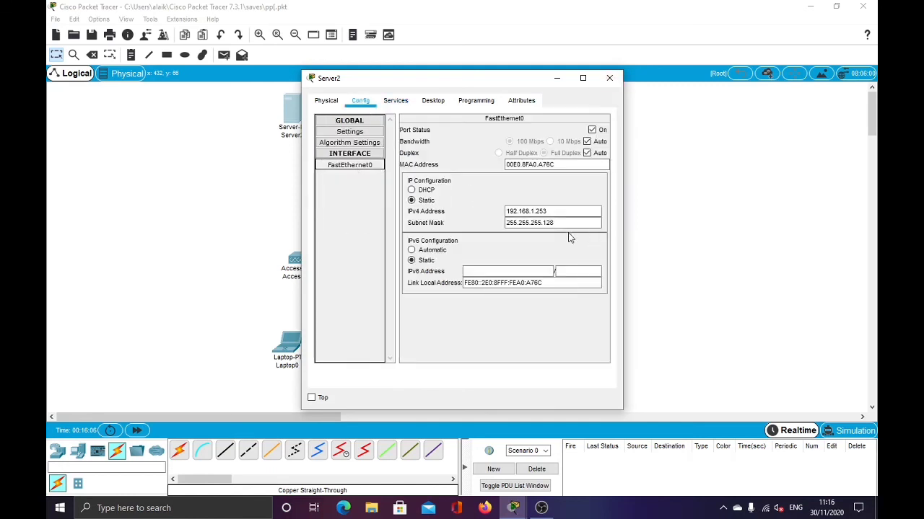
left_click(609, 78)
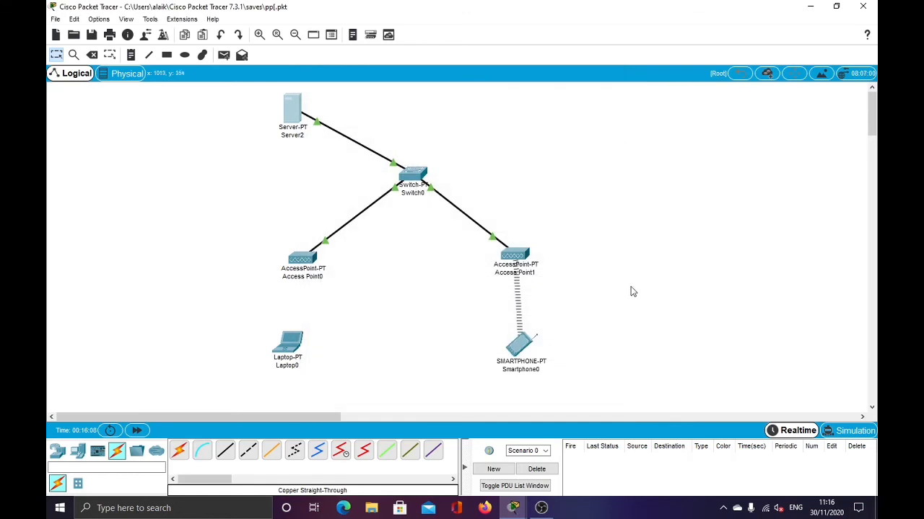
left_click(303, 342)
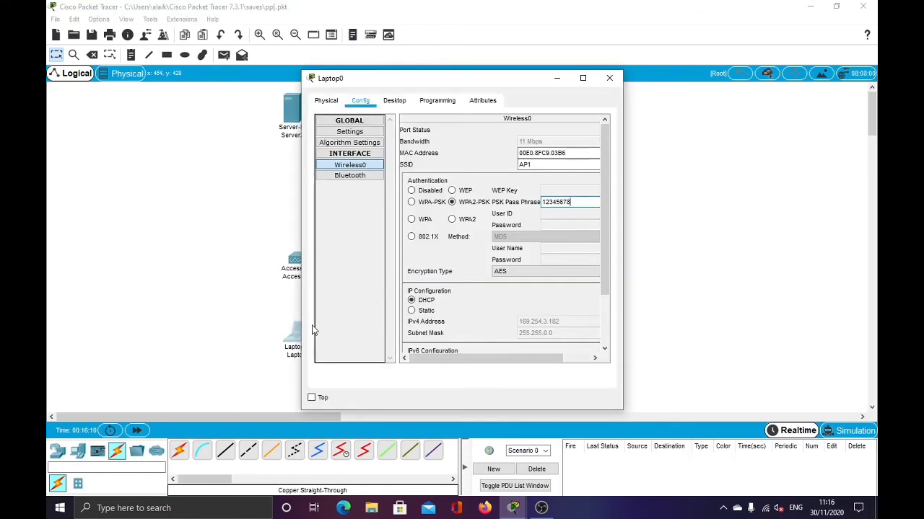
scroll(542, 256, "down", 3)
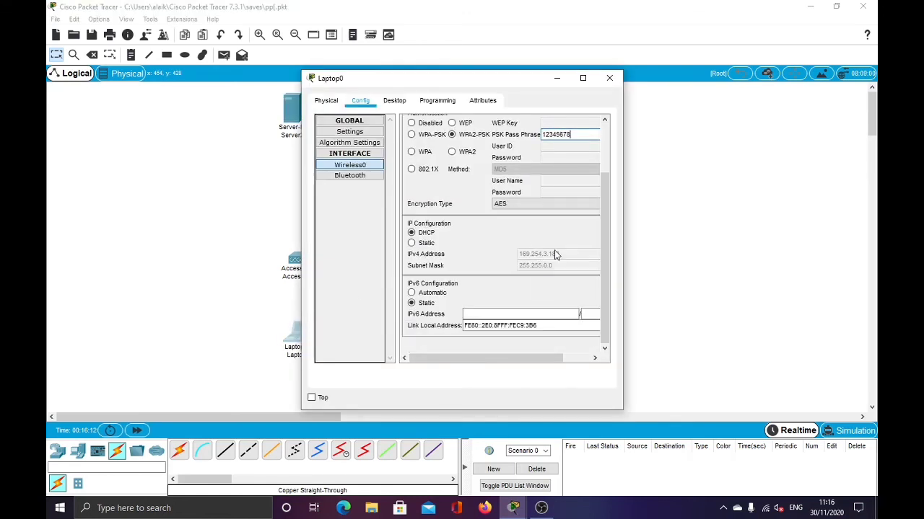
scroll(543, 285, "up", 3)
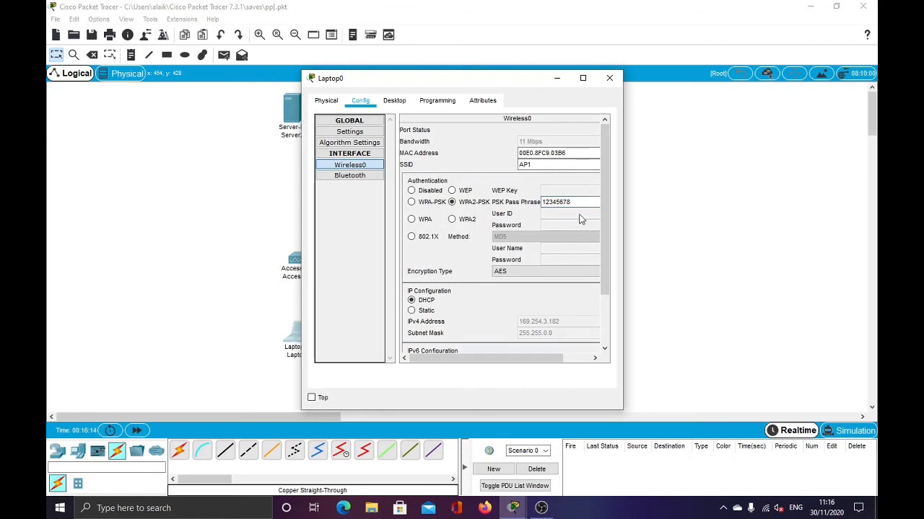
left_click(611, 81)
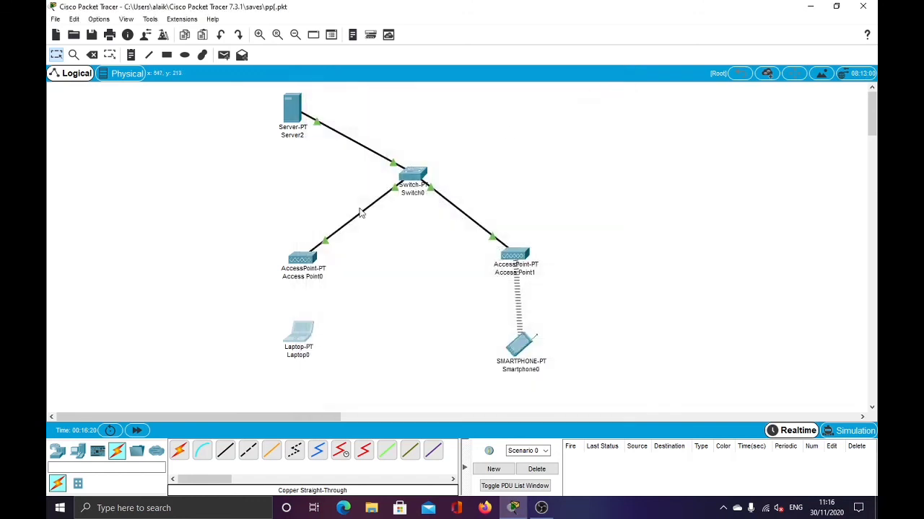
Inspect Access Point0's Port 1 pass phrase and move Laptop0 just under Access Point0.
left_click(314, 264)
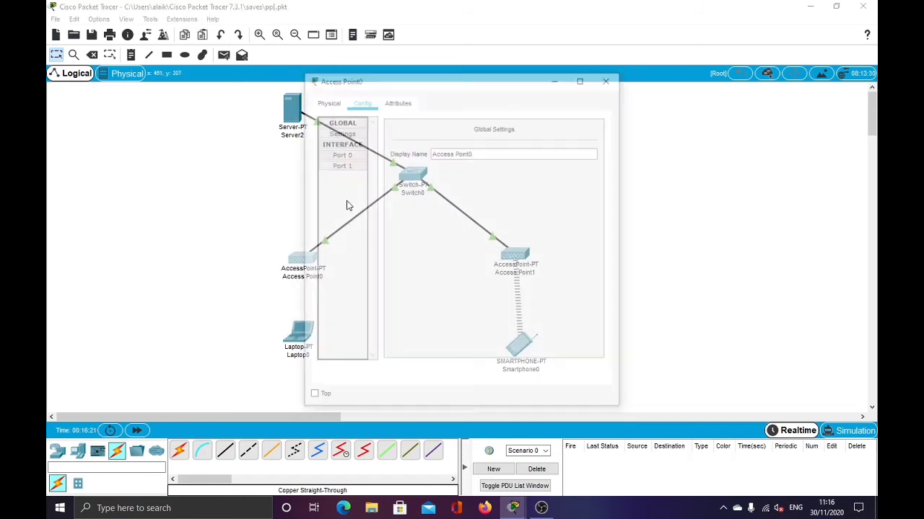
left_click(341, 165)
left_click(572, 200)
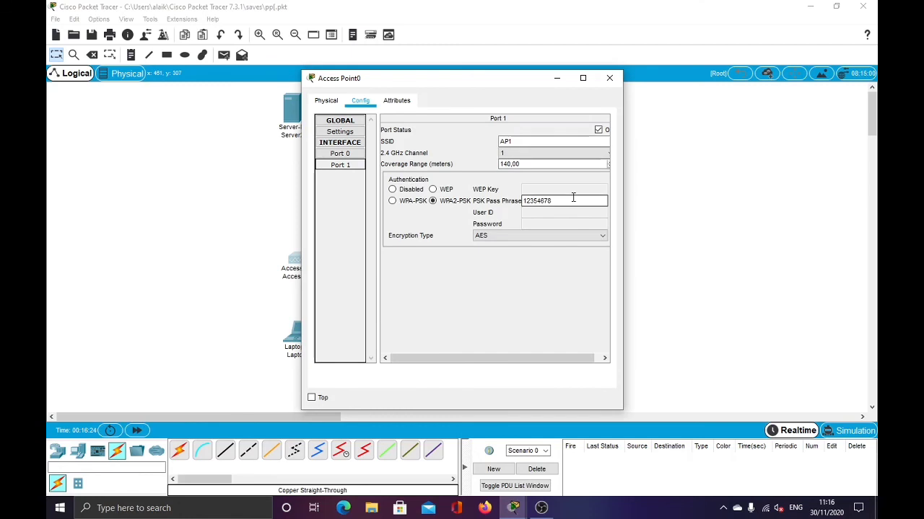
left_click(609, 78)
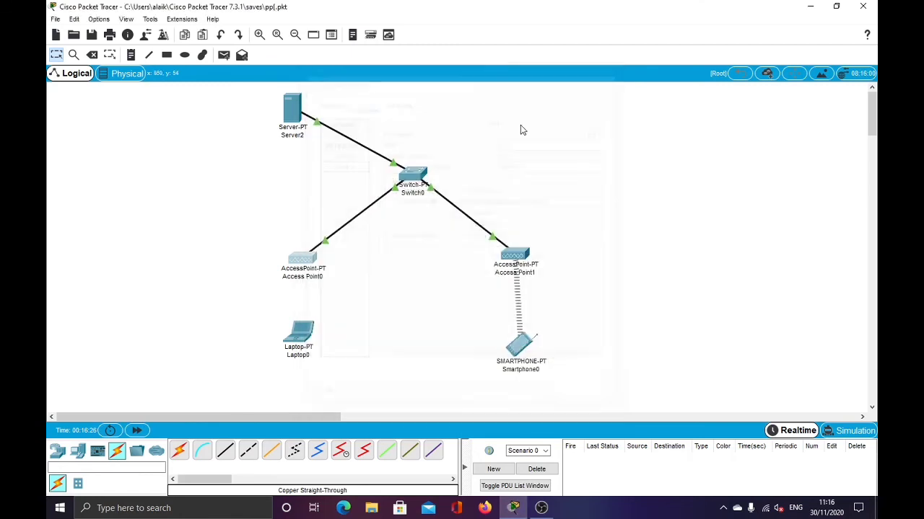
left_click_drag(308, 337, 310, 306)
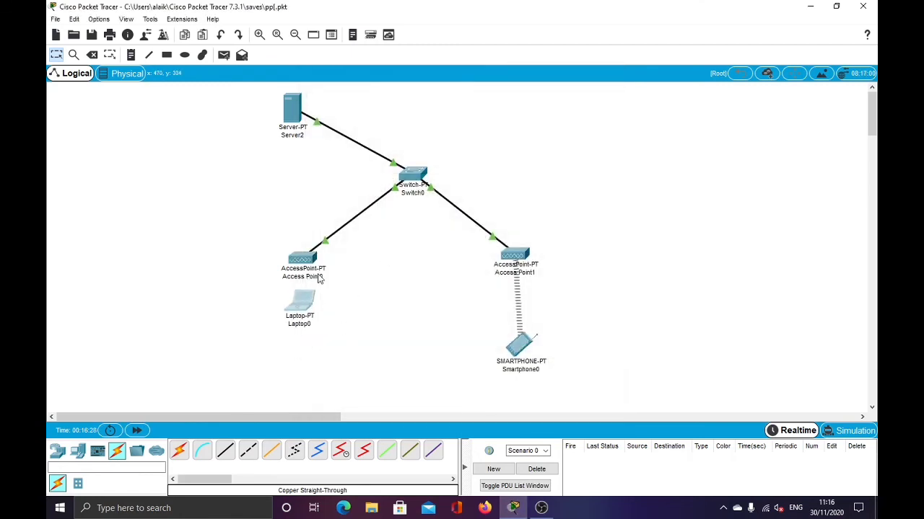
Correct the mistyped end of Access Point0's pass phrase to match Laptop0's.
left_click(309, 258)
left_click(340, 165)
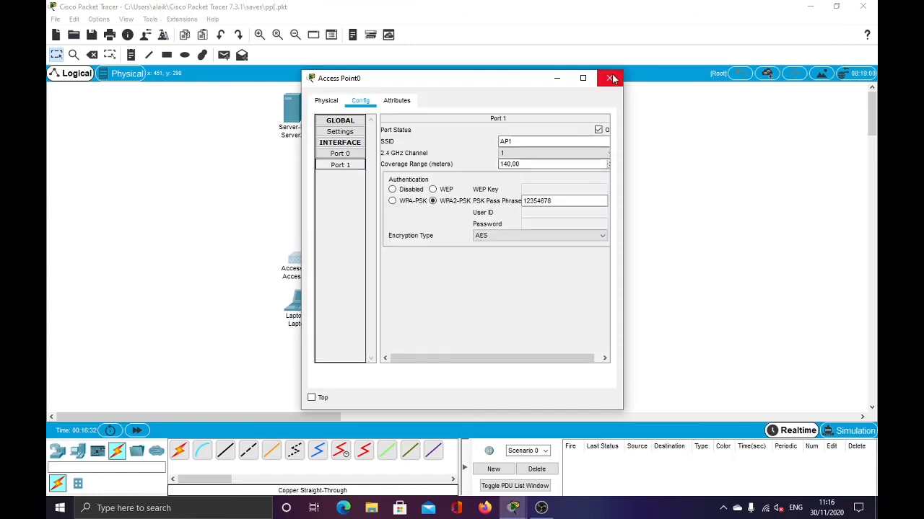
left_click_drag(552, 201, 535, 200)
type("45678")
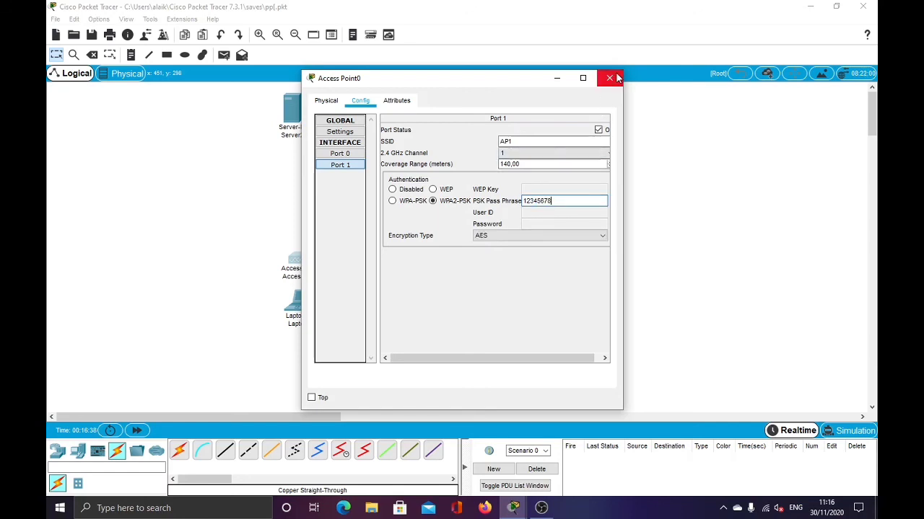
left_click(615, 77)
Move Laptop0 back down and check its Wireless0 link to Access Point0.
left_click_drag(307, 313, 303, 344)
left_click(302, 339)
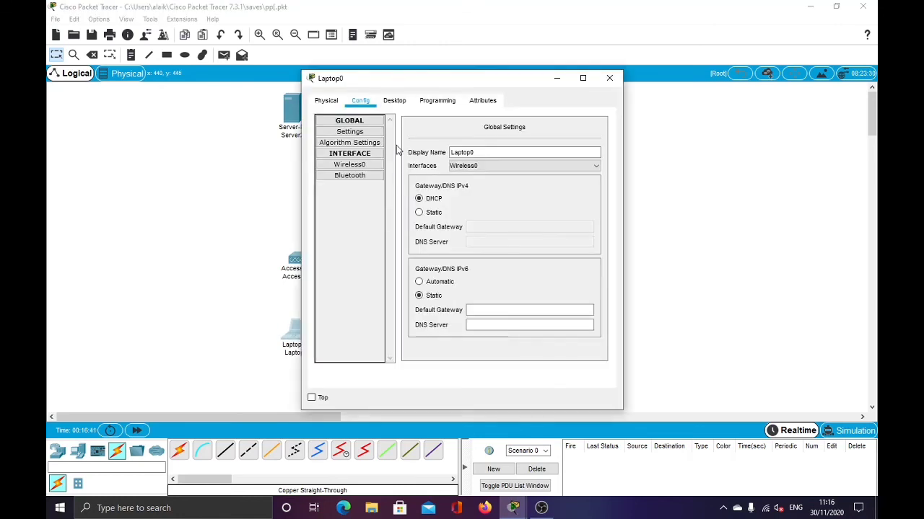
left_click(363, 164)
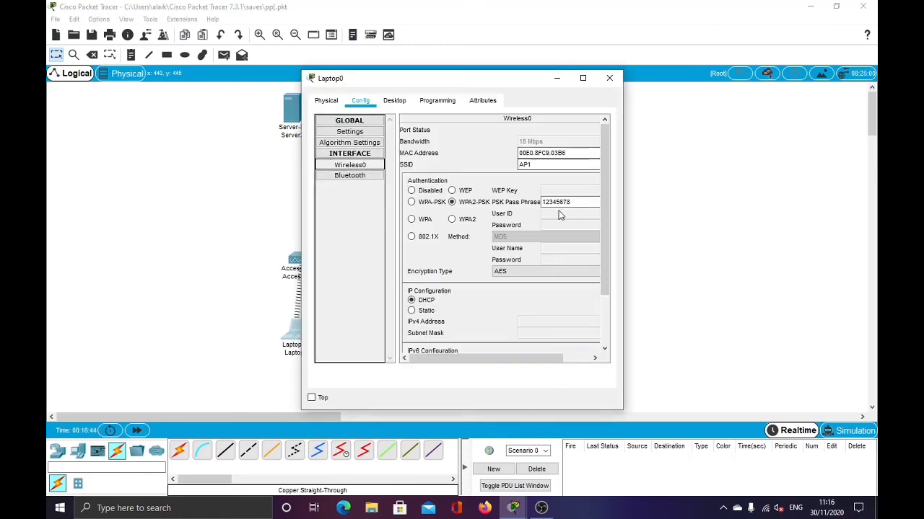
left_click(608, 78)
left_click_drag(312, 337, 311, 351)
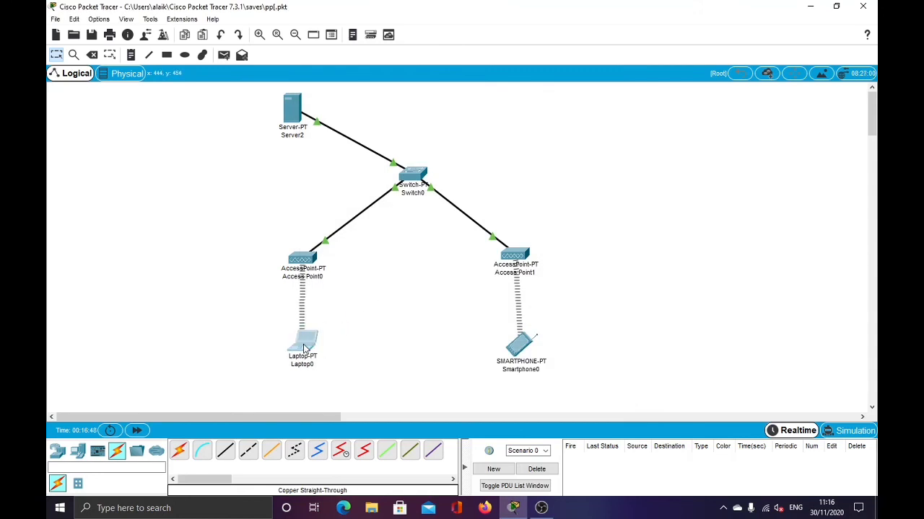
left_click(309, 344)
Check IP Configuration: Laptop0 has 192.168.1.152 and Smartphone0 has 192.168.1.151.
left_click(397, 101)
left_click(368, 140)
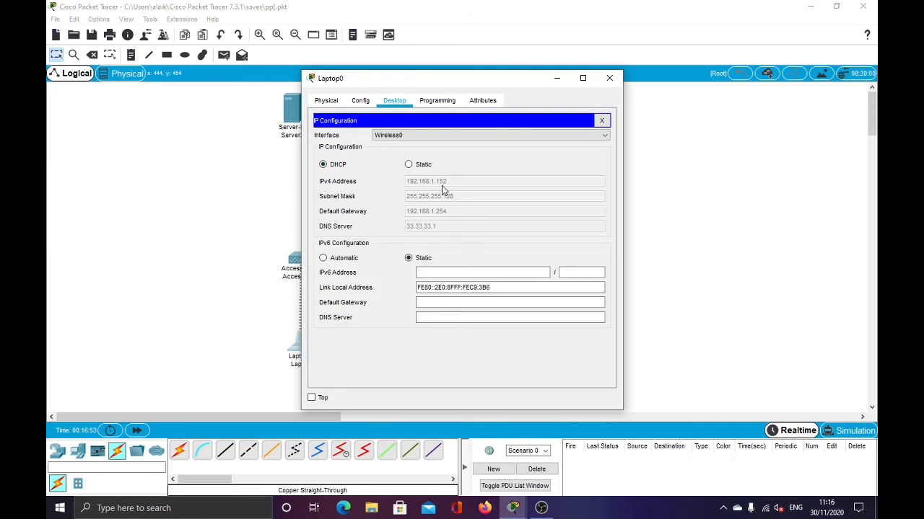
left_click(609, 78)
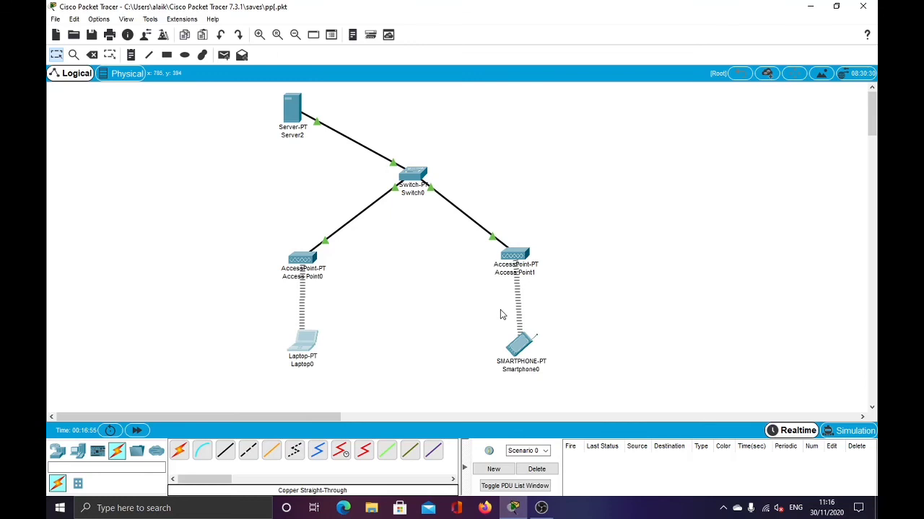
left_click(522, 349)
left_click(394, 100)
left_click(341, 146)
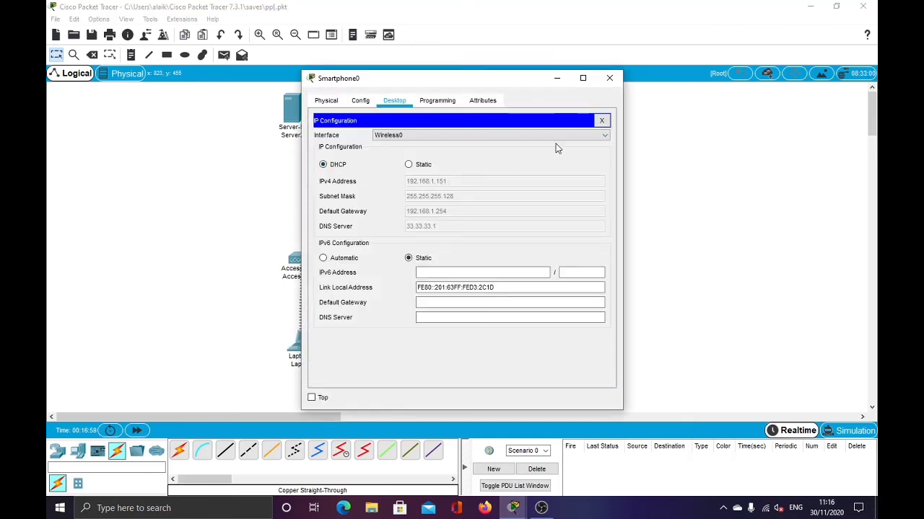
left_click(609, 78)
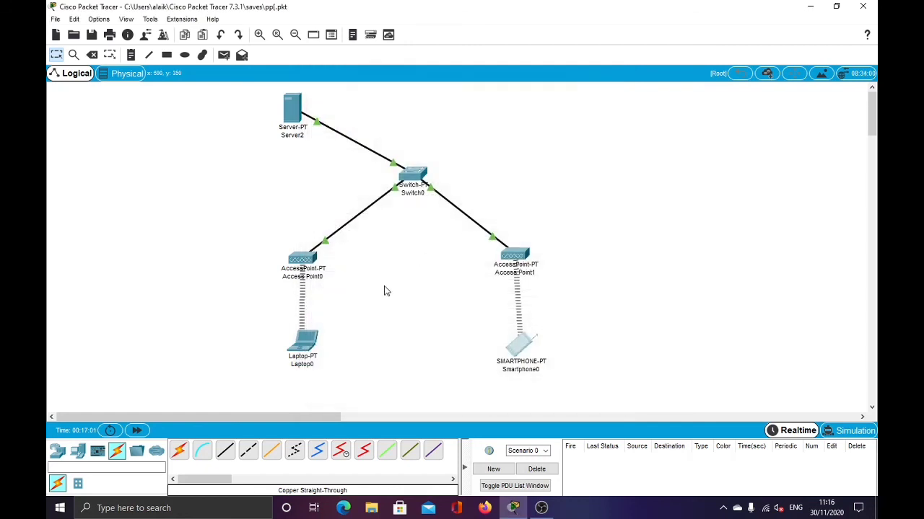
left_click(306, 342)
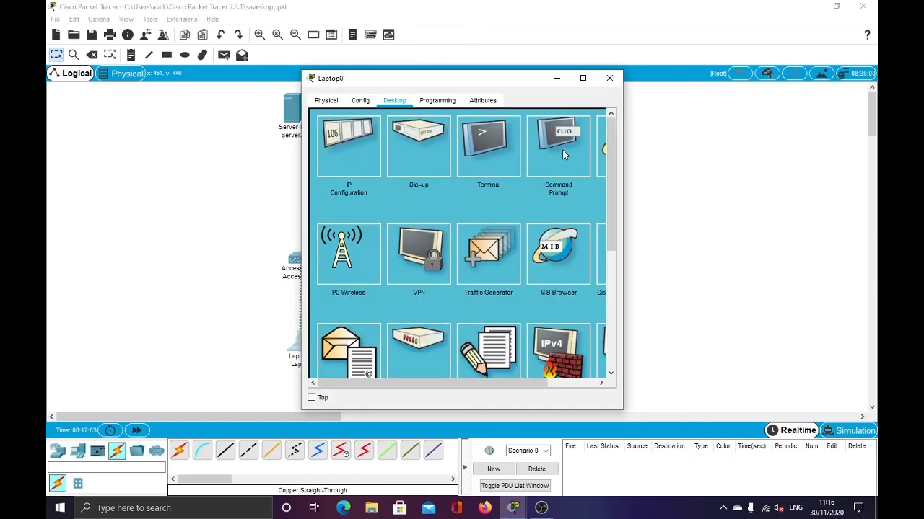
From Laptop0's Command Prompt, ping 192.168.1.151 and receive 4 of 4 replies.
left_click(564, 154)
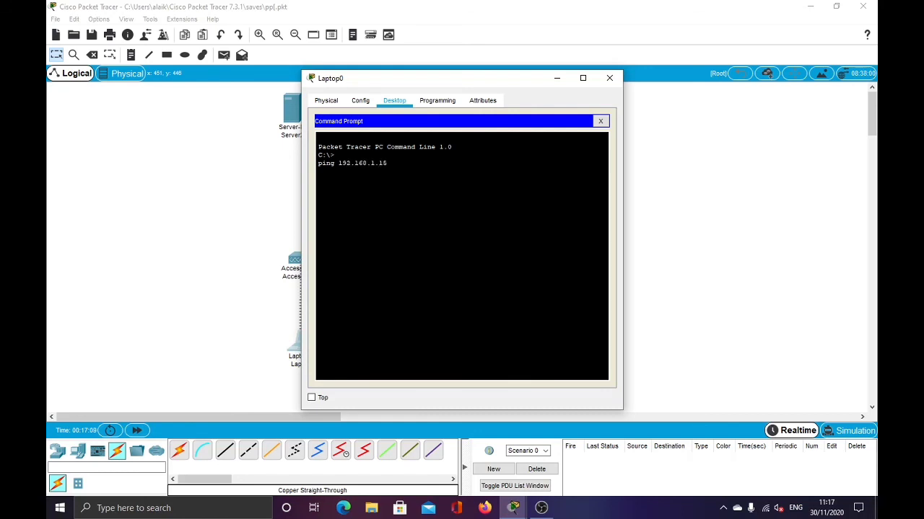
type("ping 192.168.1.151")
key("Return")
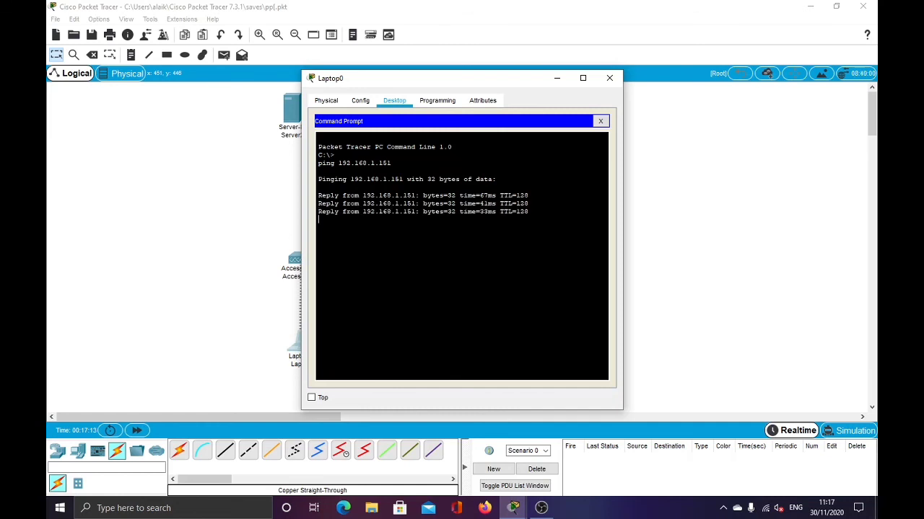
left_click(609, 78)
left_click(513, 340)
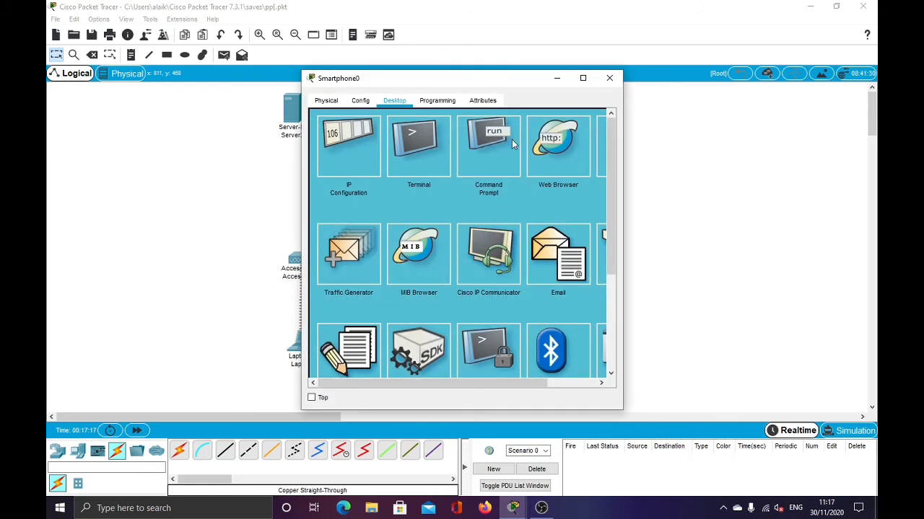
Ping 192.168.1.152 from Smartphone0's command prompt, confirm 4 of 4 replies, and close the window.
left_click(495, 168)
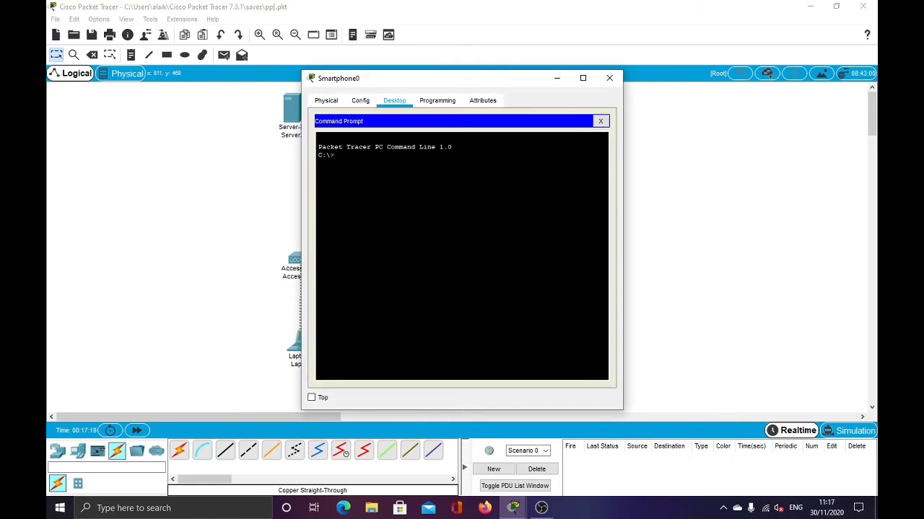
type("ping 192.168.1.152")
key("Return")
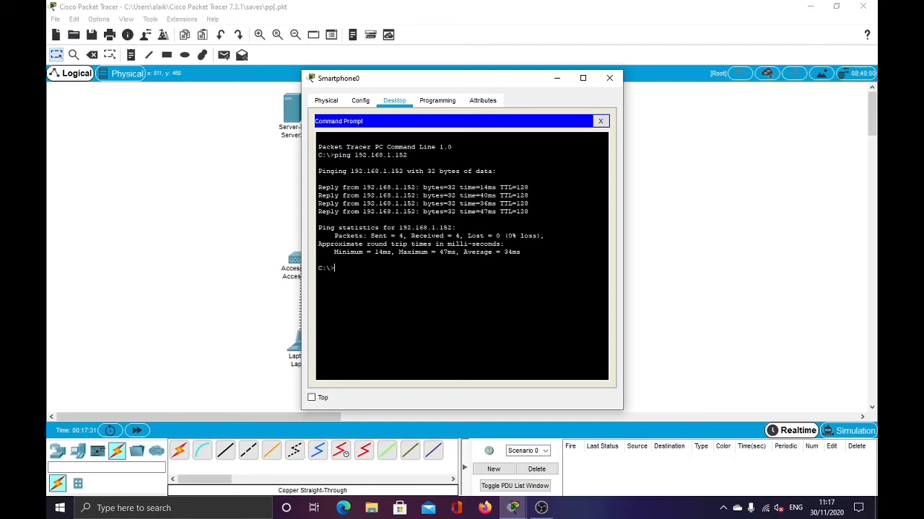
left_click(609, 78)
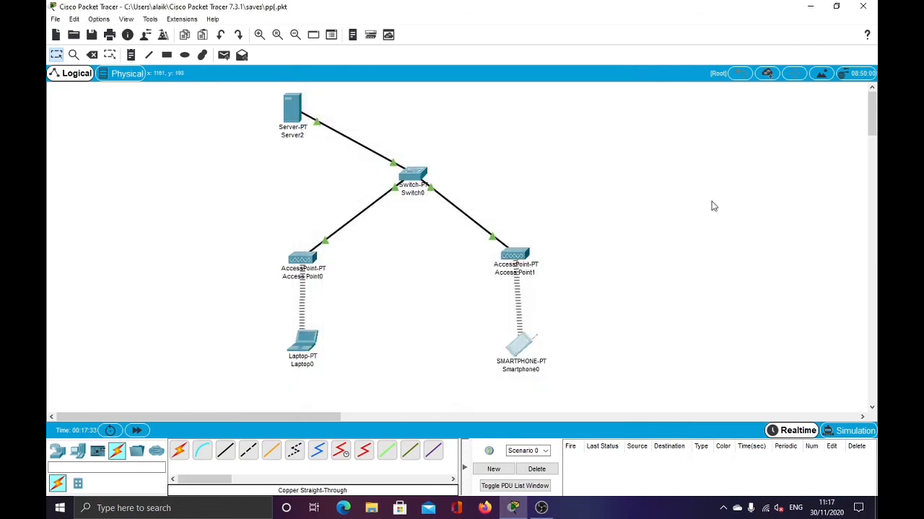
left_click(538, 509)
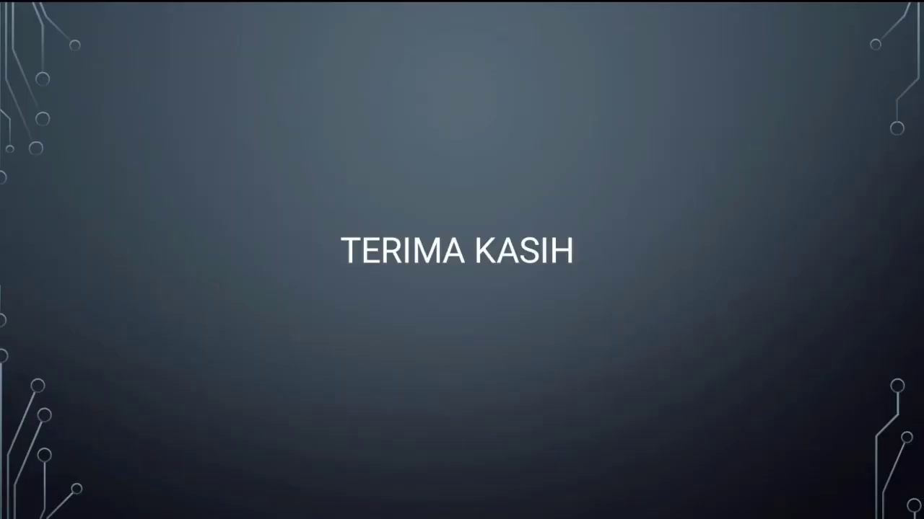